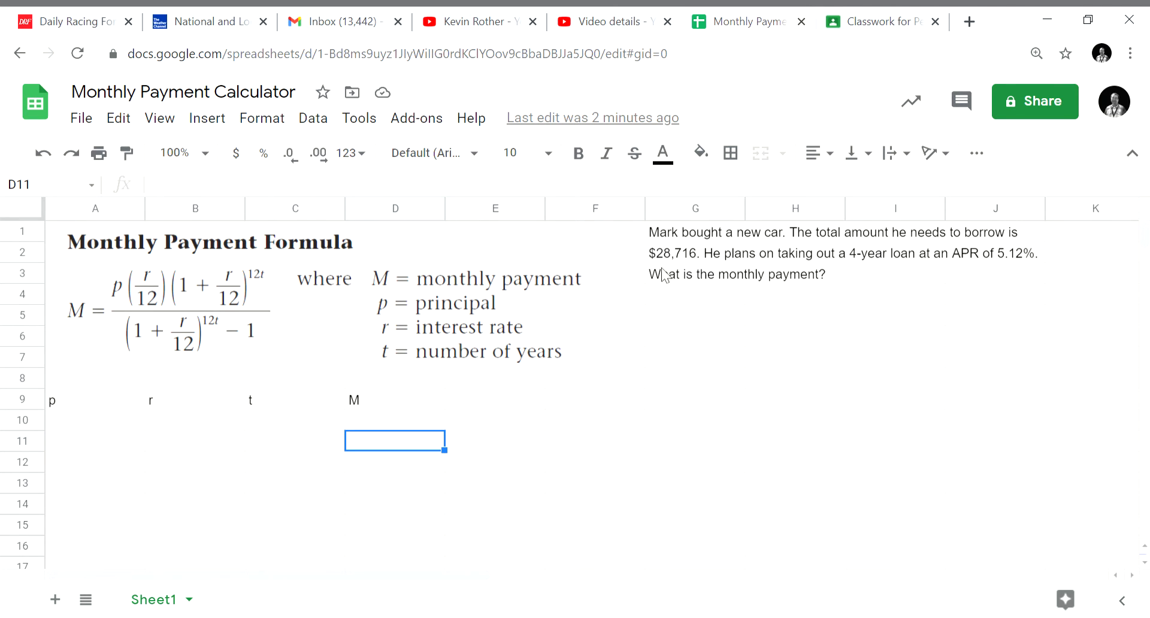
Fill row 10 with the loan inputs: principal 28716 in A10, rate 5.12% in B10 and term 4 in C10.
left_click(85, 421)
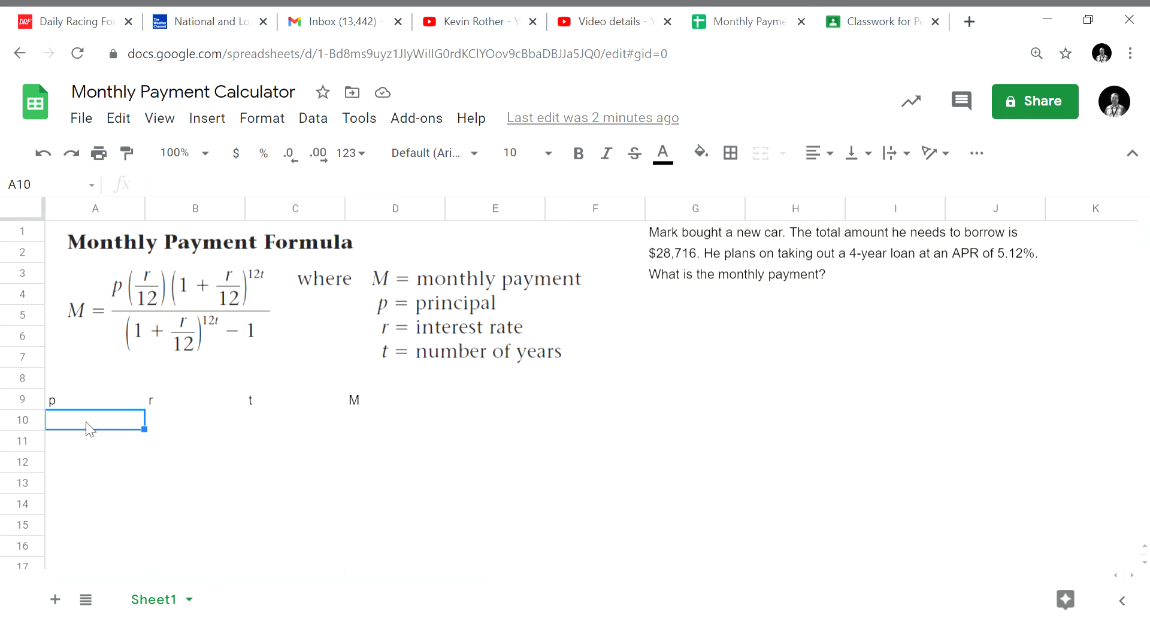
type("28716")
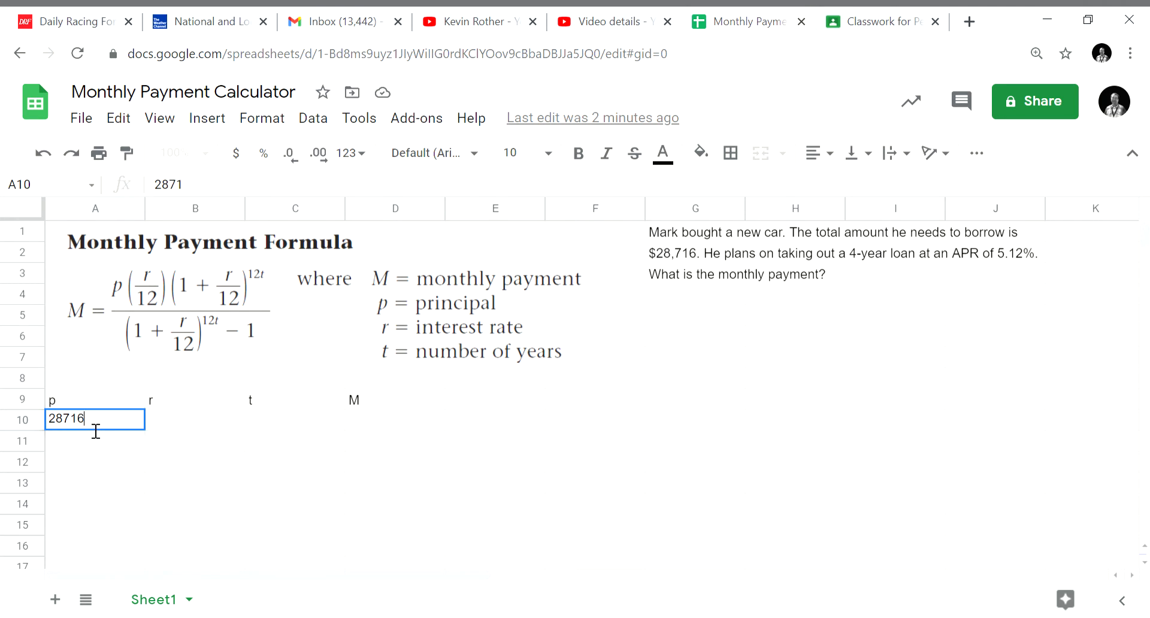
left_click(155, 425)
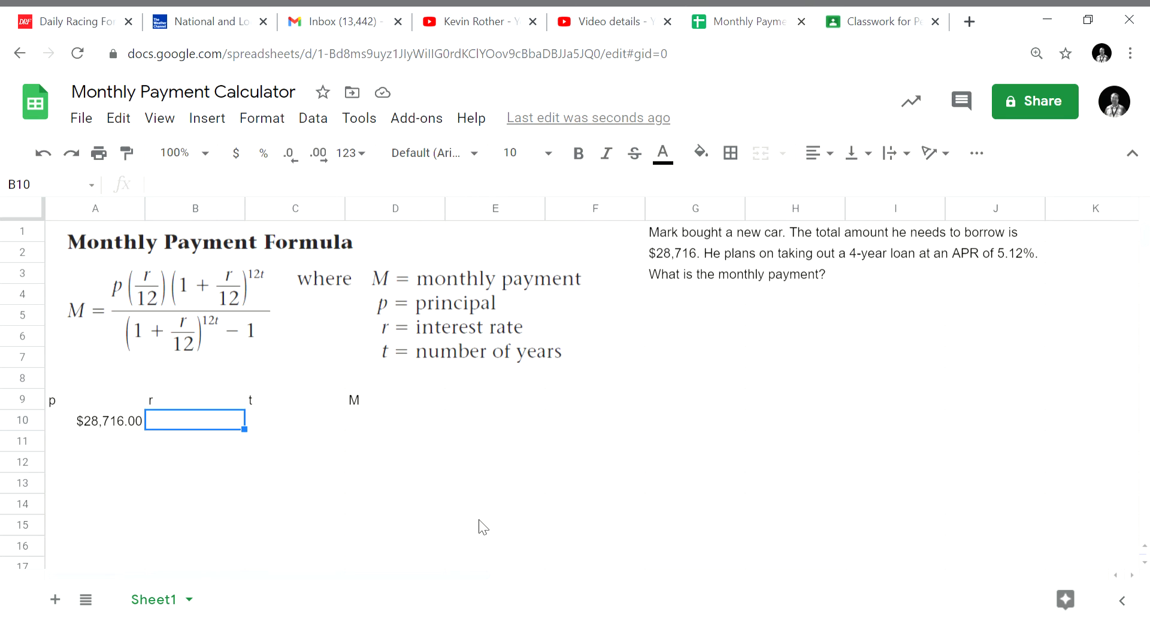
type("5.12")
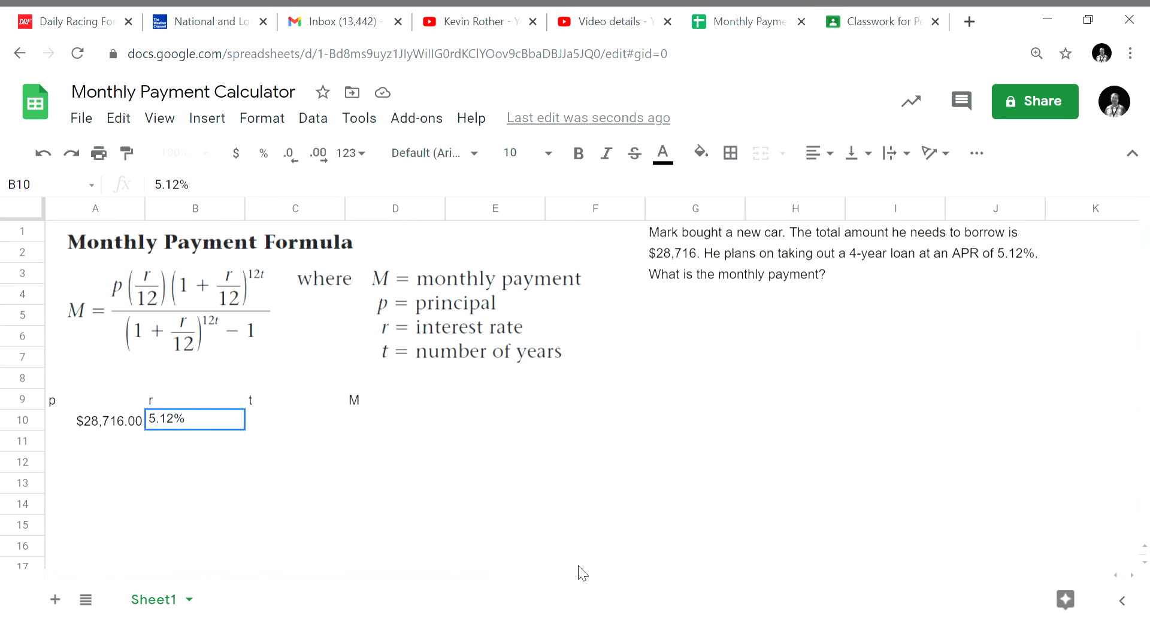
left_click(308, 419)
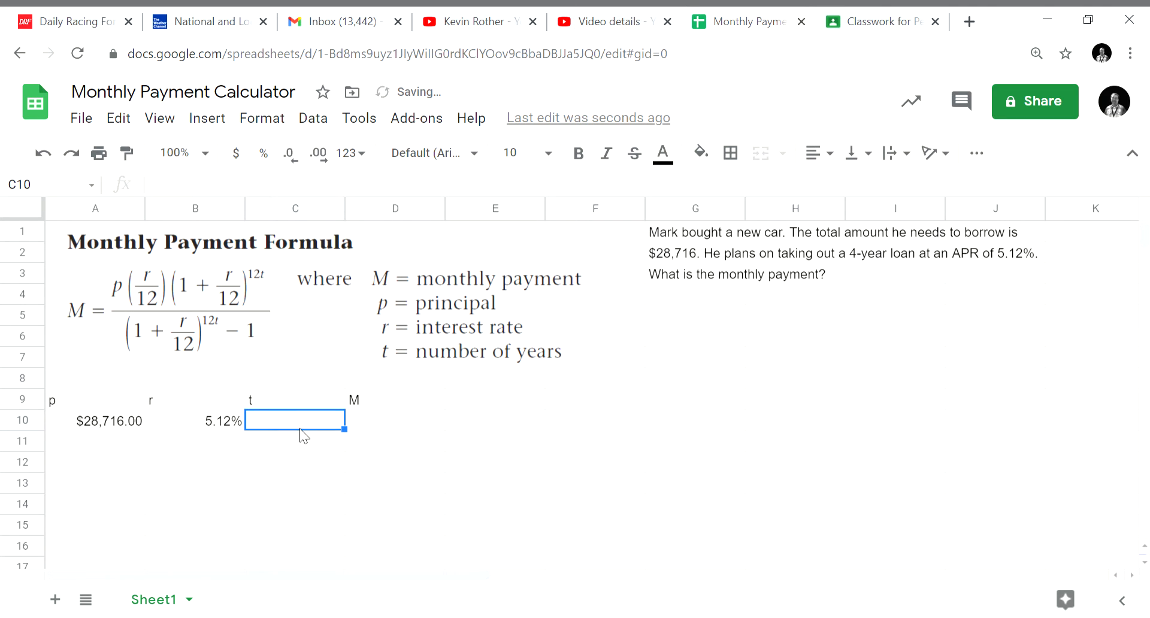
type("4")
Start the monthly payment formula in D10 with the principal times the monthly rate: =(a10*(b10/12)*.
left_click(370, 426)
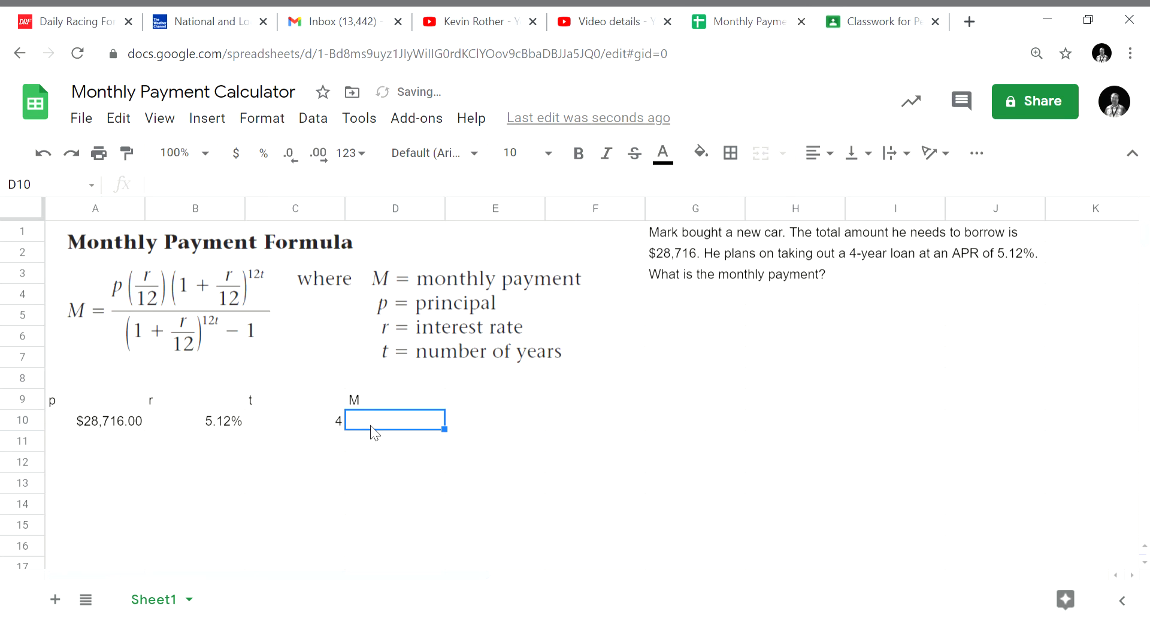
type("=(")
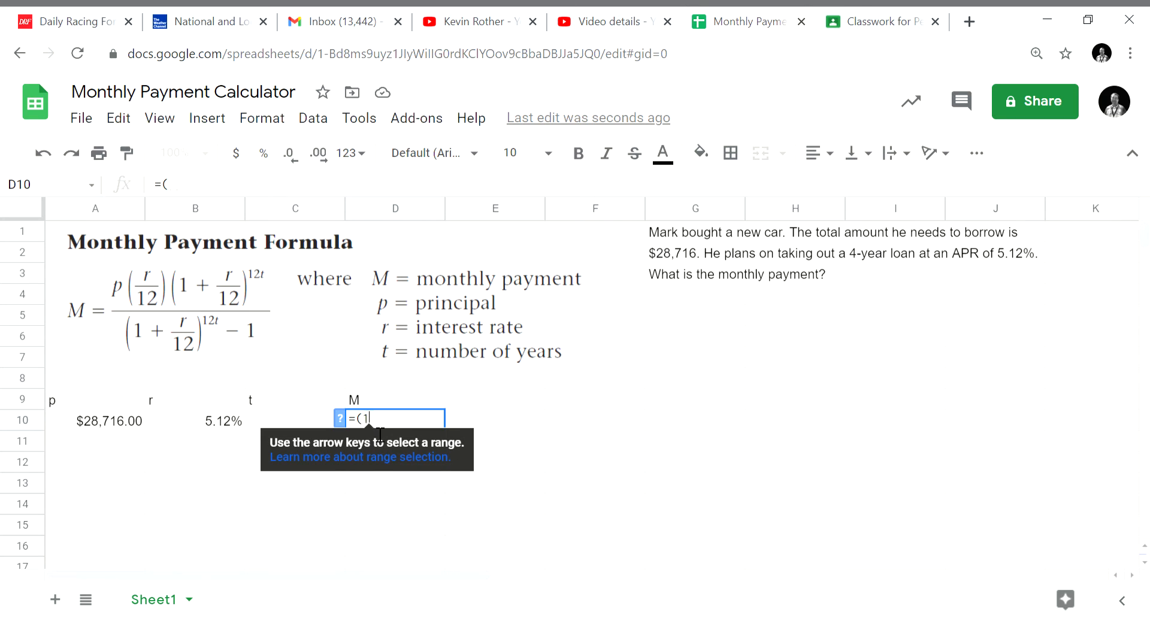
type("a10")
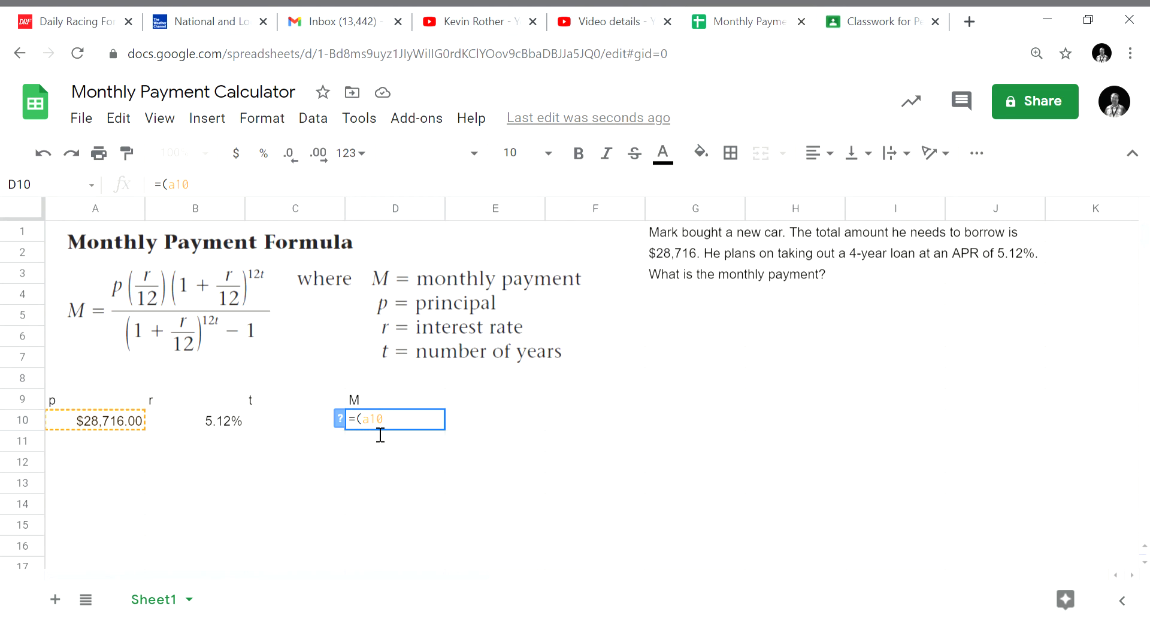
type("*")
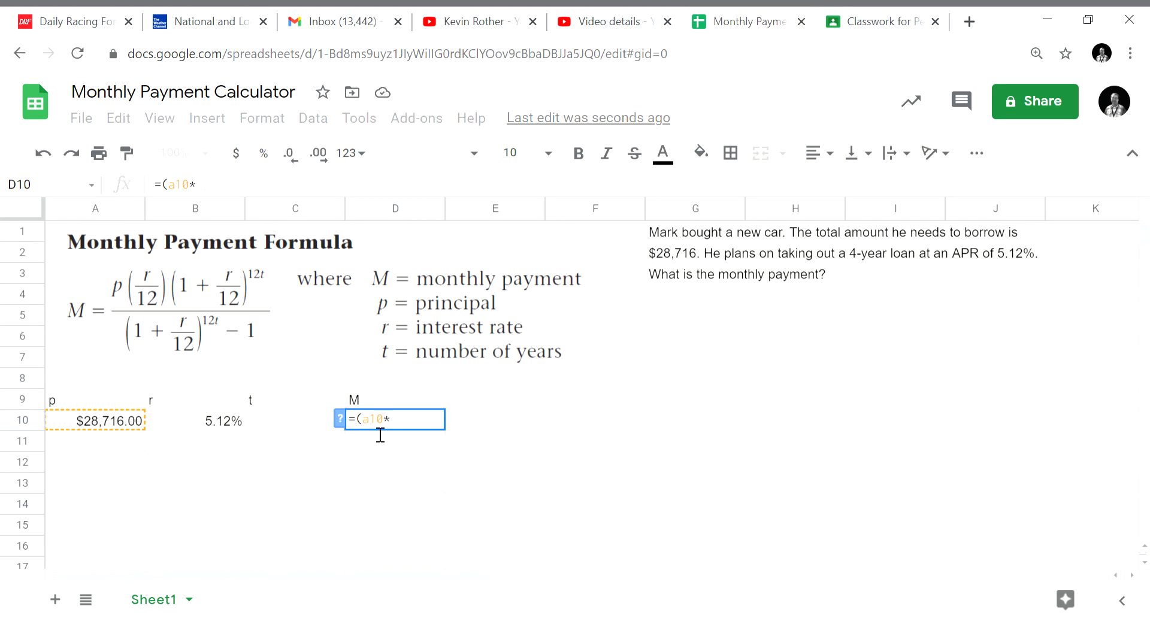
type("(b10")
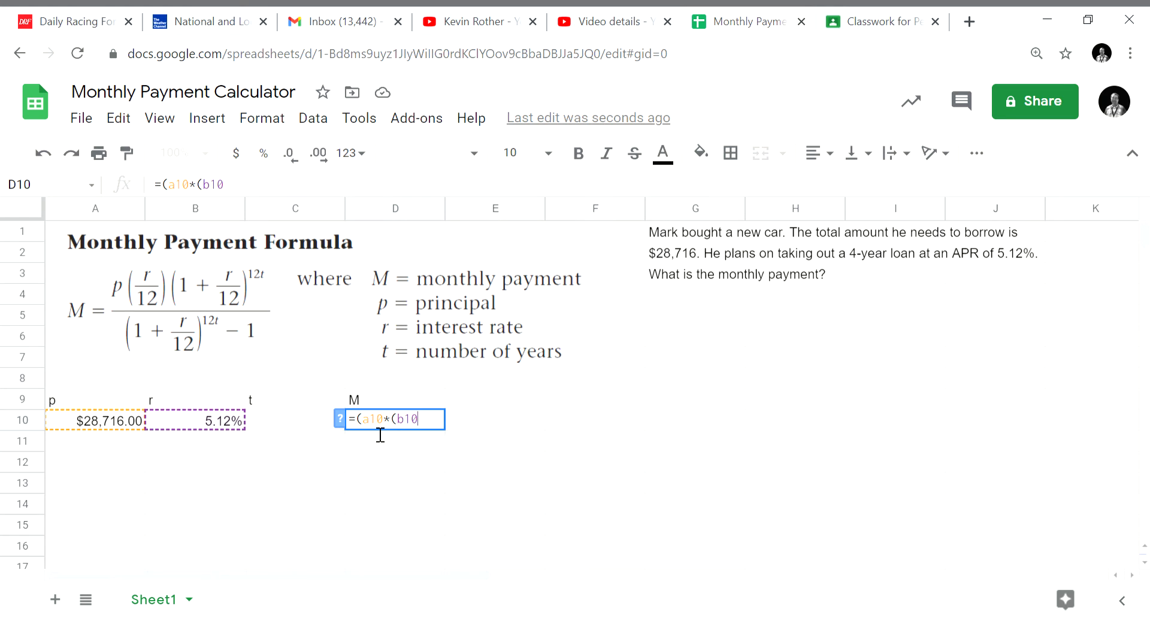
type("/")
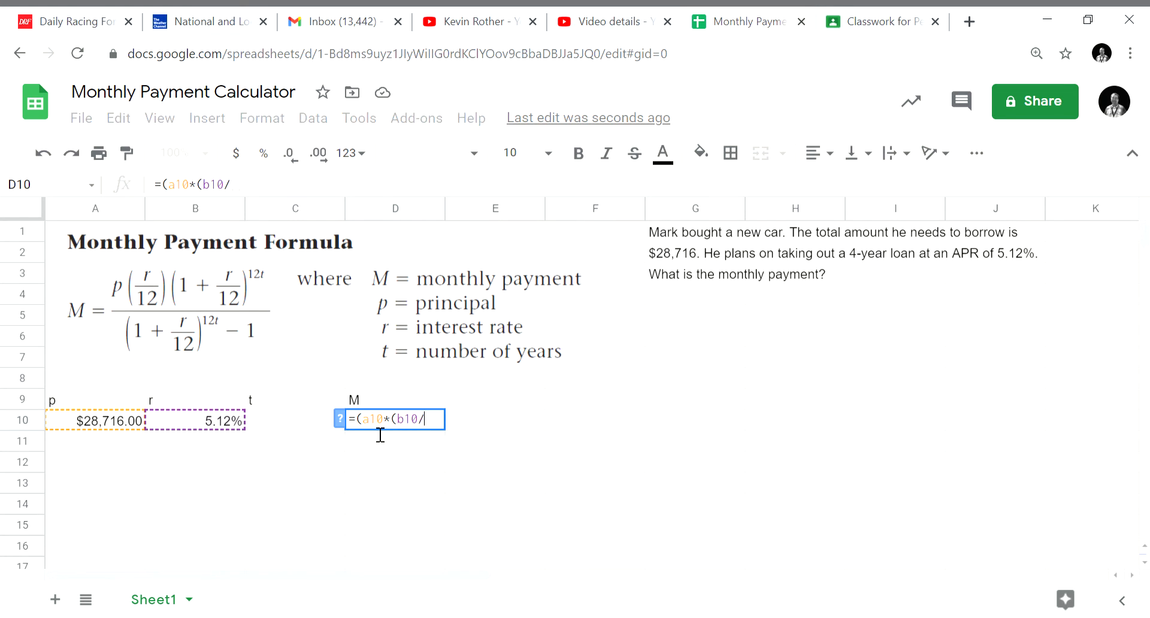
type("12")
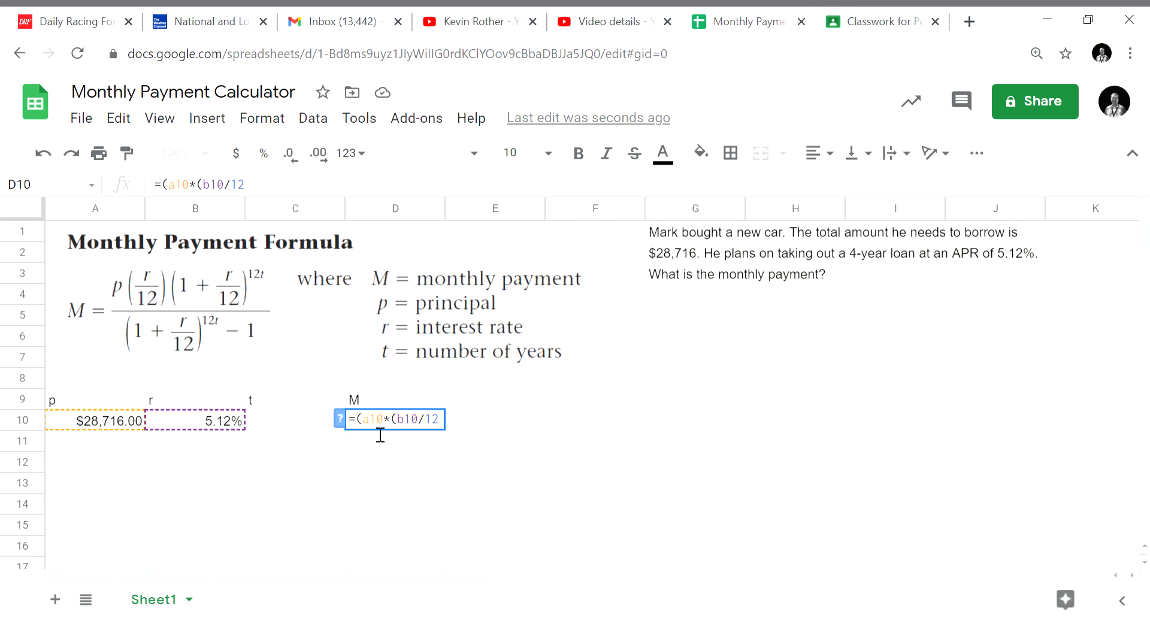
type(")")
type("*")
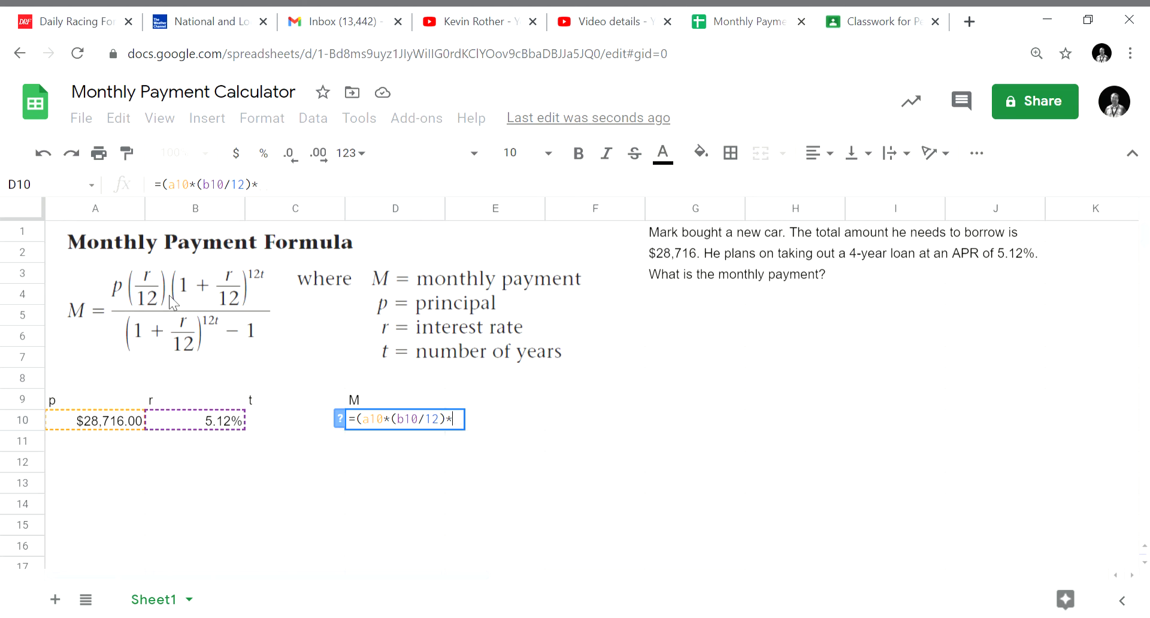
Complete the numerator of the D10 formula with (1+b10/12)^(12*c10)) and append the division operator.
type("(")
type("1+b10")
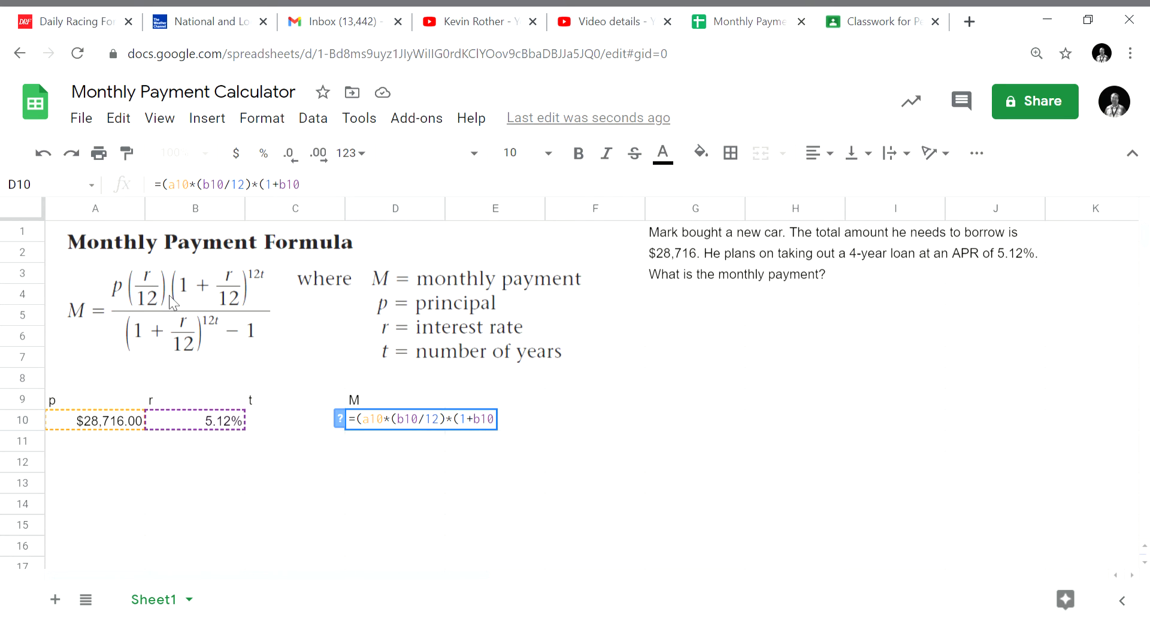
type("/")
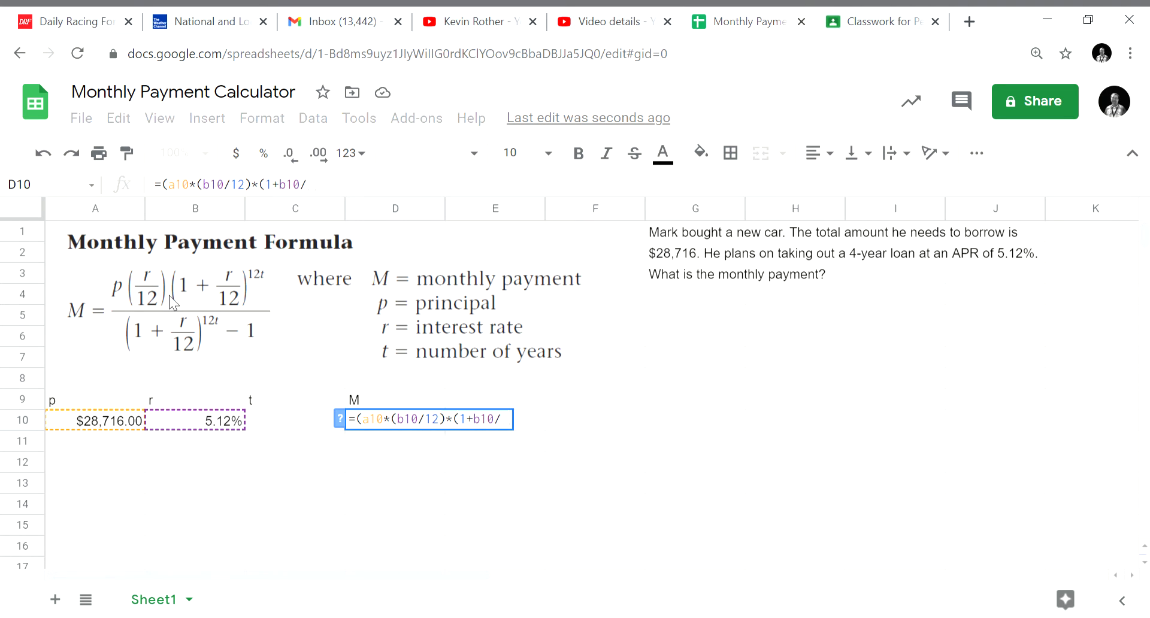
type("12")
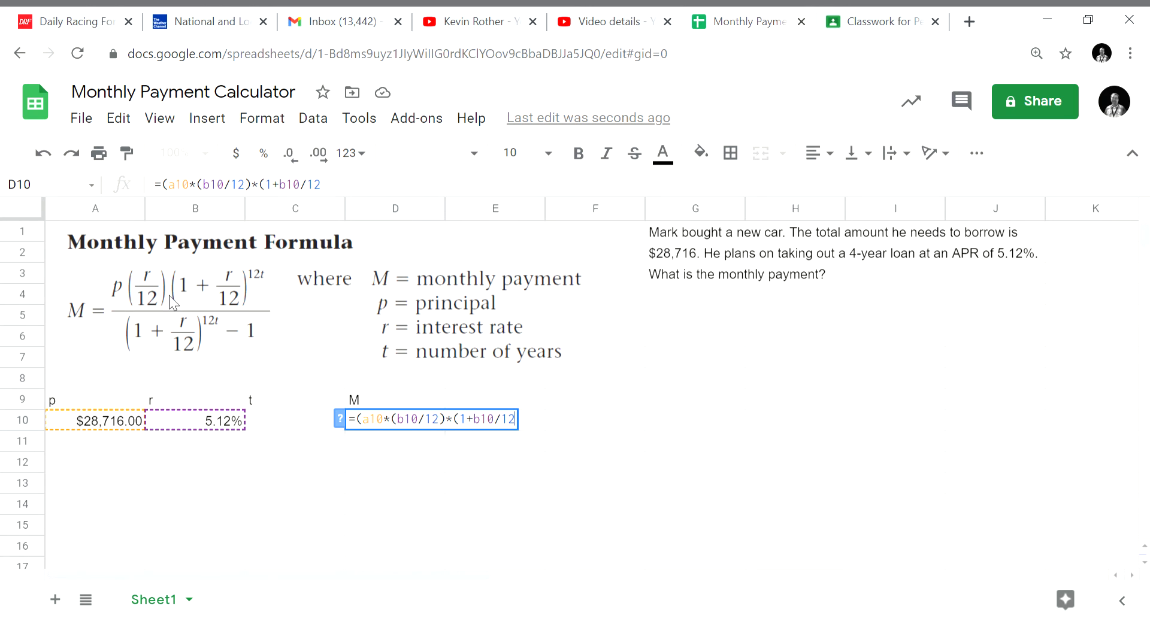
type(")^")
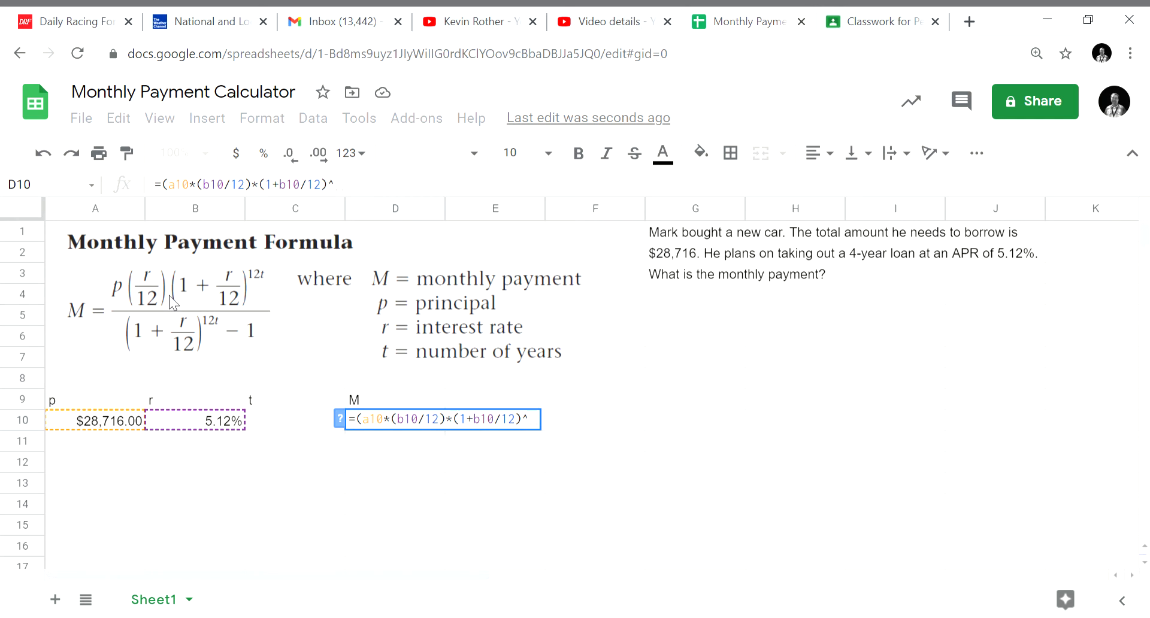
type("(12")
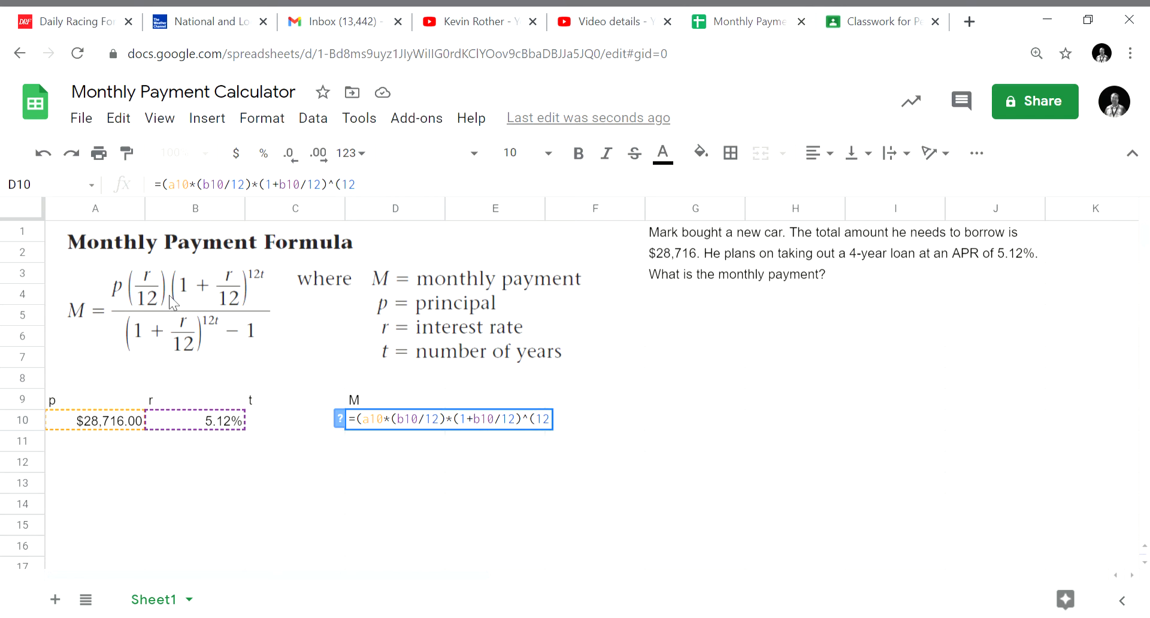
type("*")
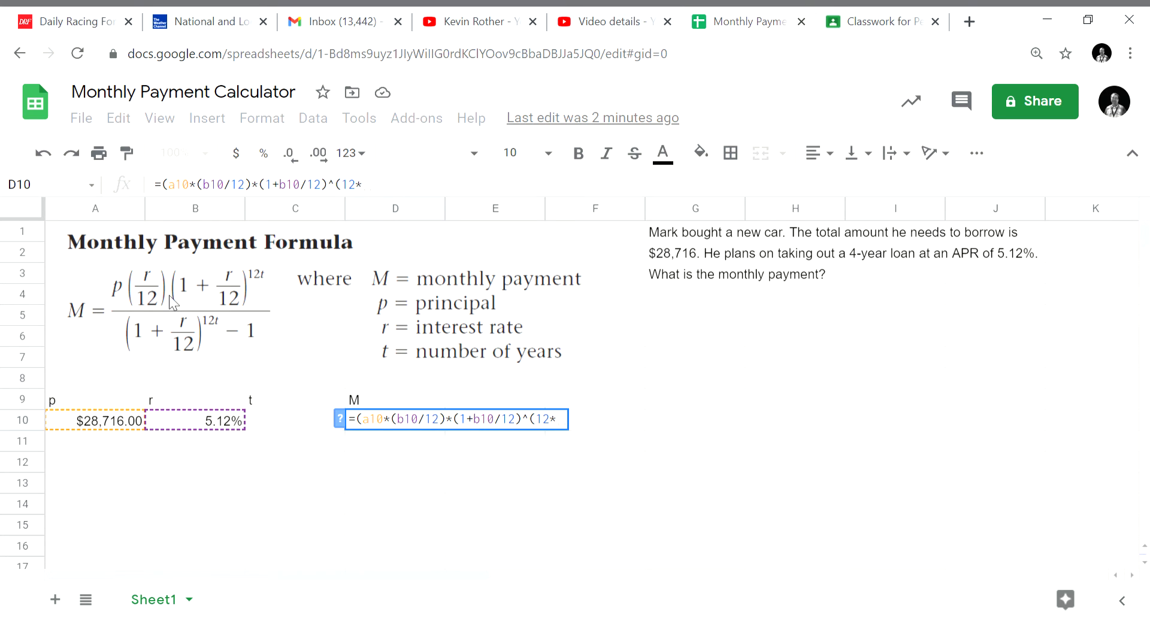
type("c1-")
key("BackSpace")
type("0")
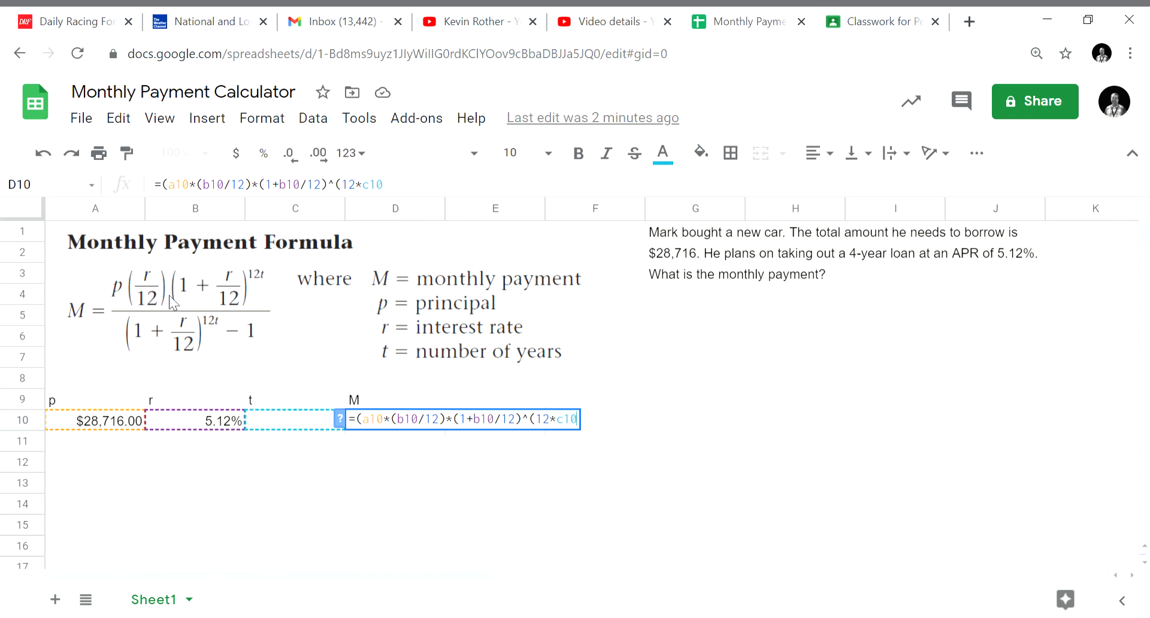
type("))/")
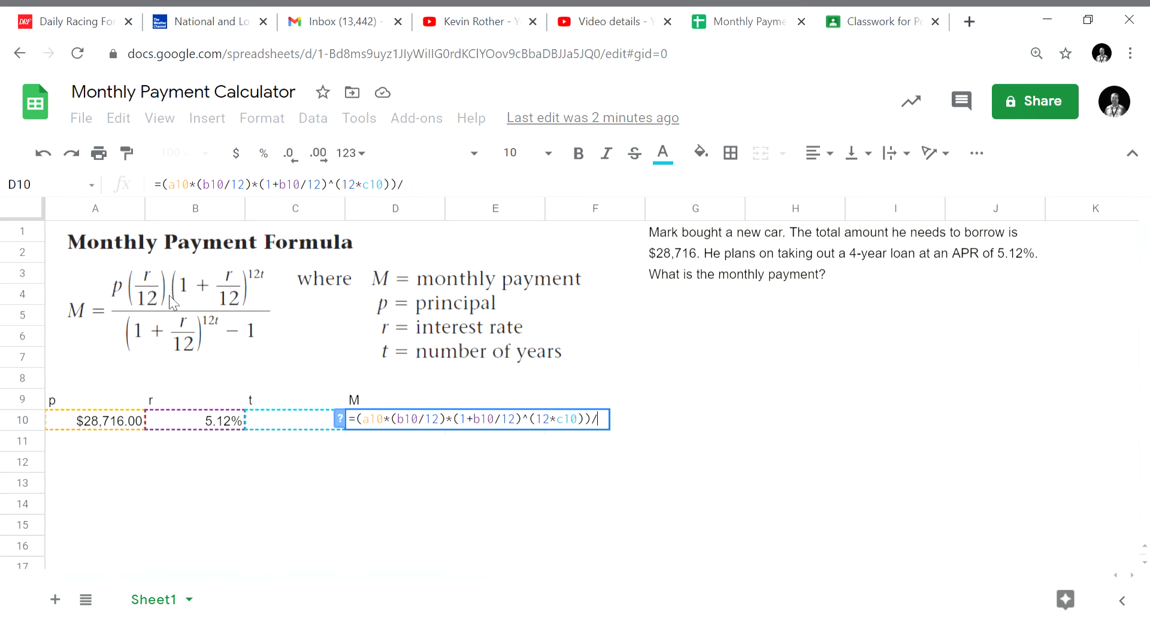
Add the denominator ((1+b10/12)^(12*c10)-1) to the D10 formula and commit it.
type("((1")
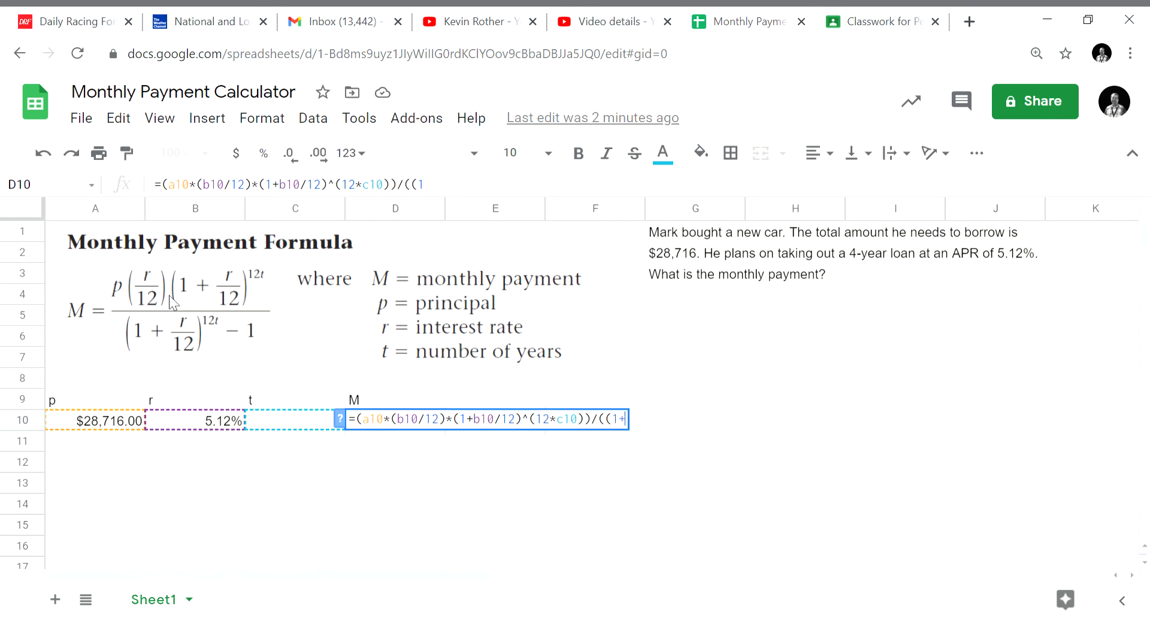
type("+")
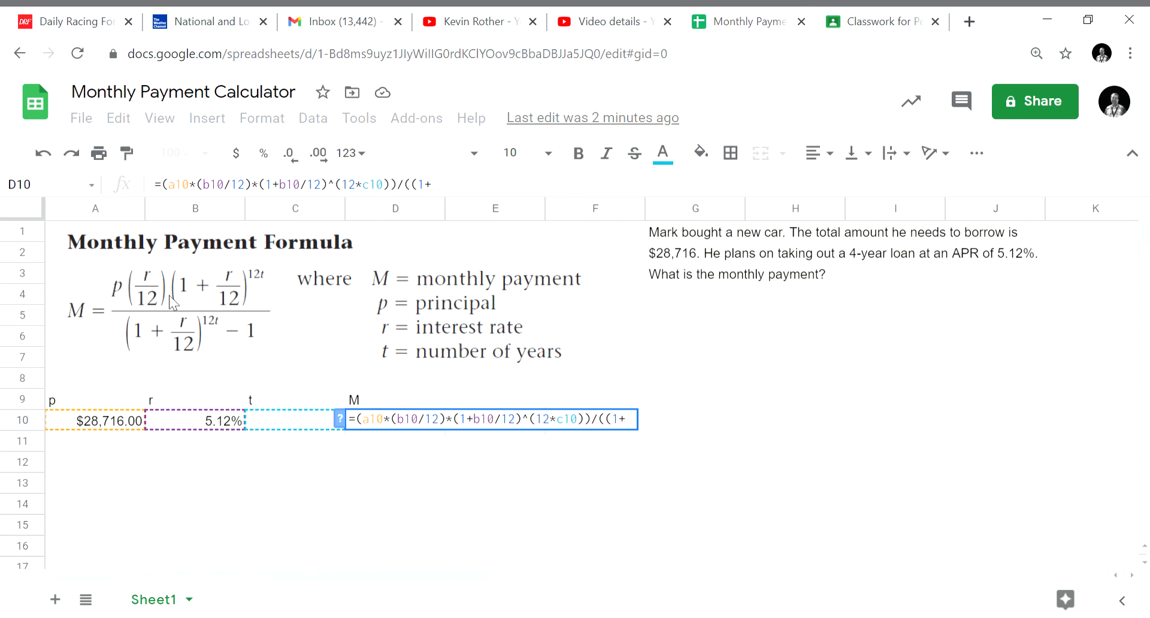
type("b10")
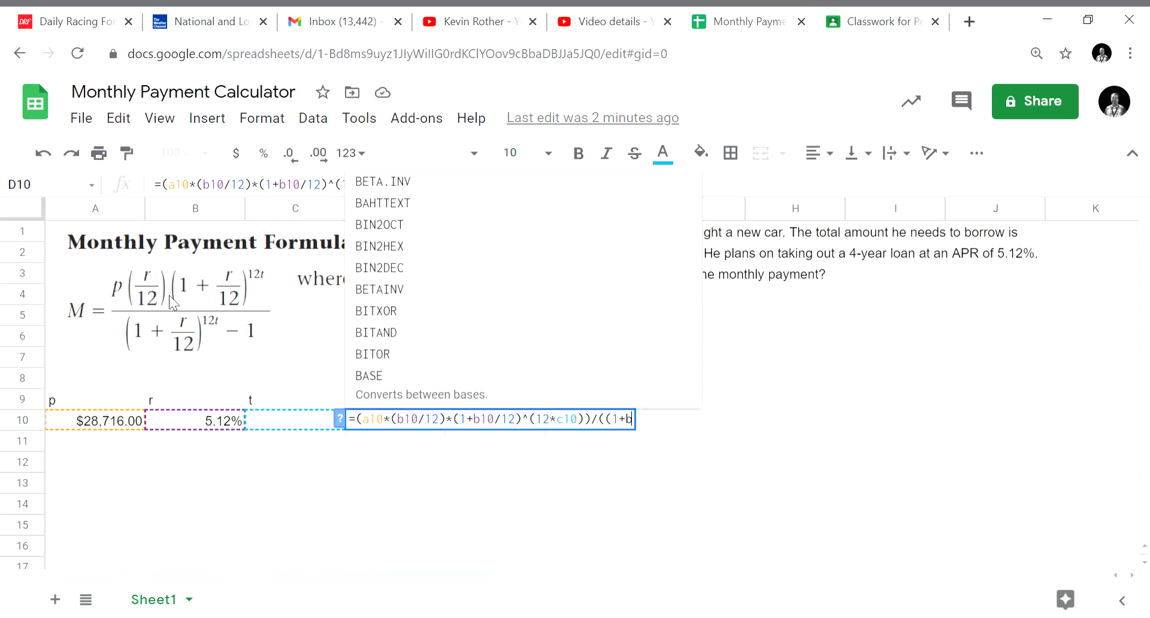
type("/12")
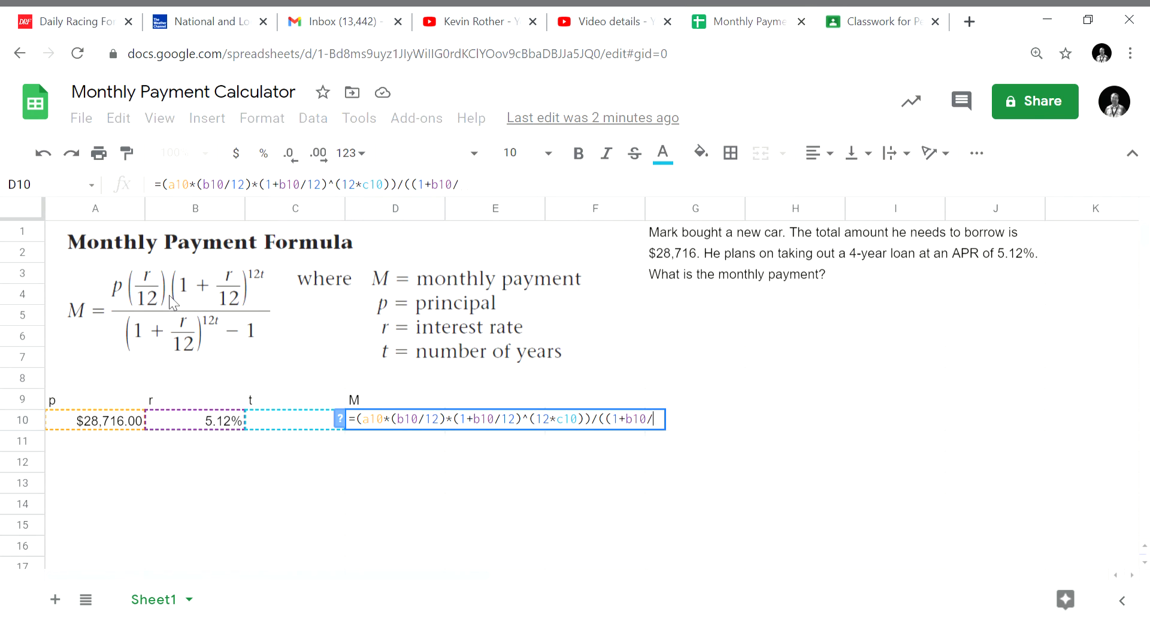
type(")")
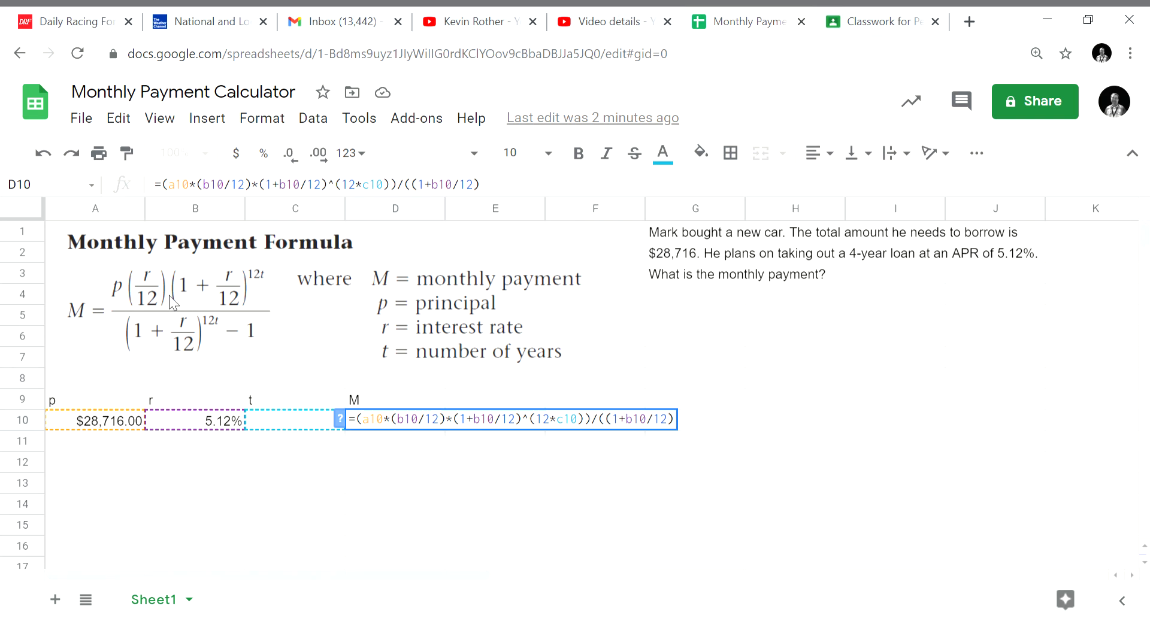
type("^")
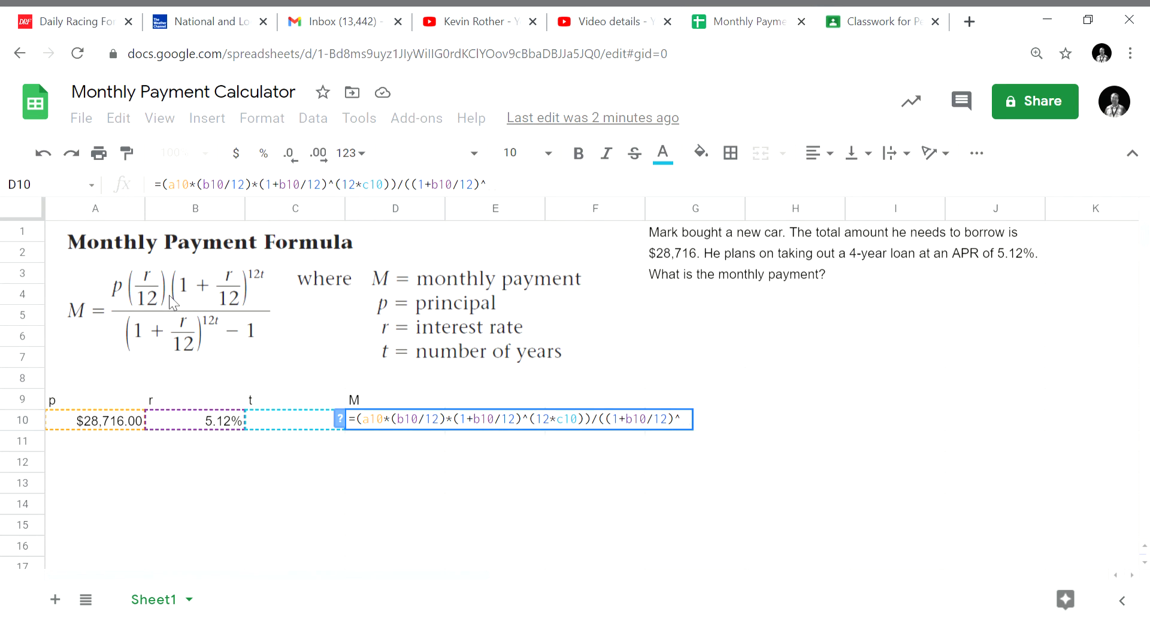
type("(12")
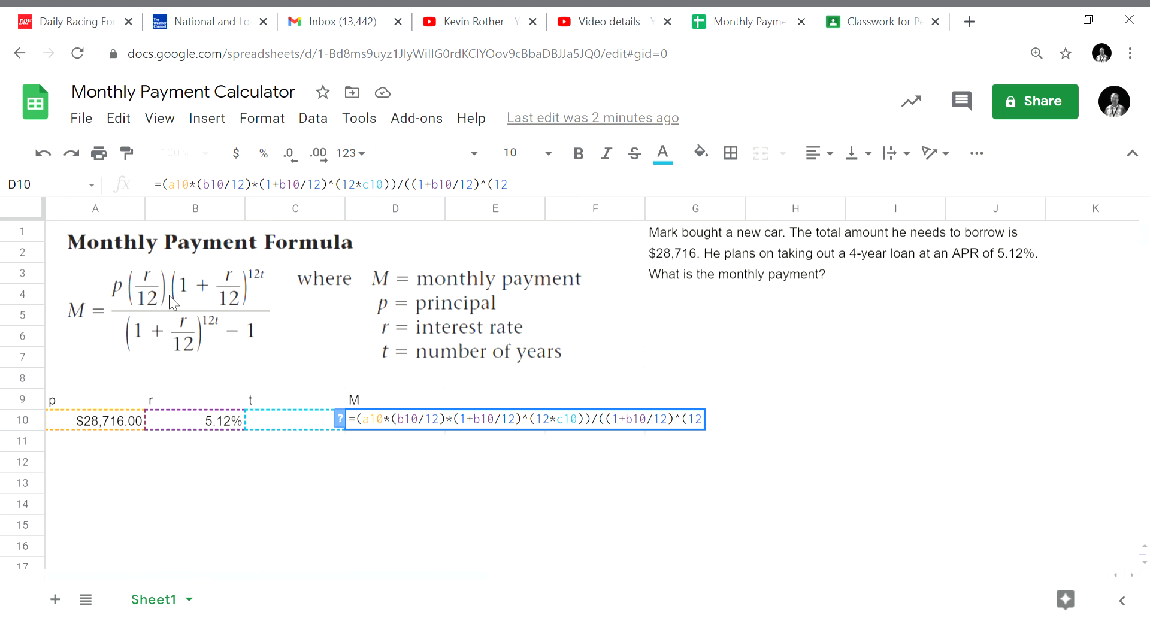
type("*")
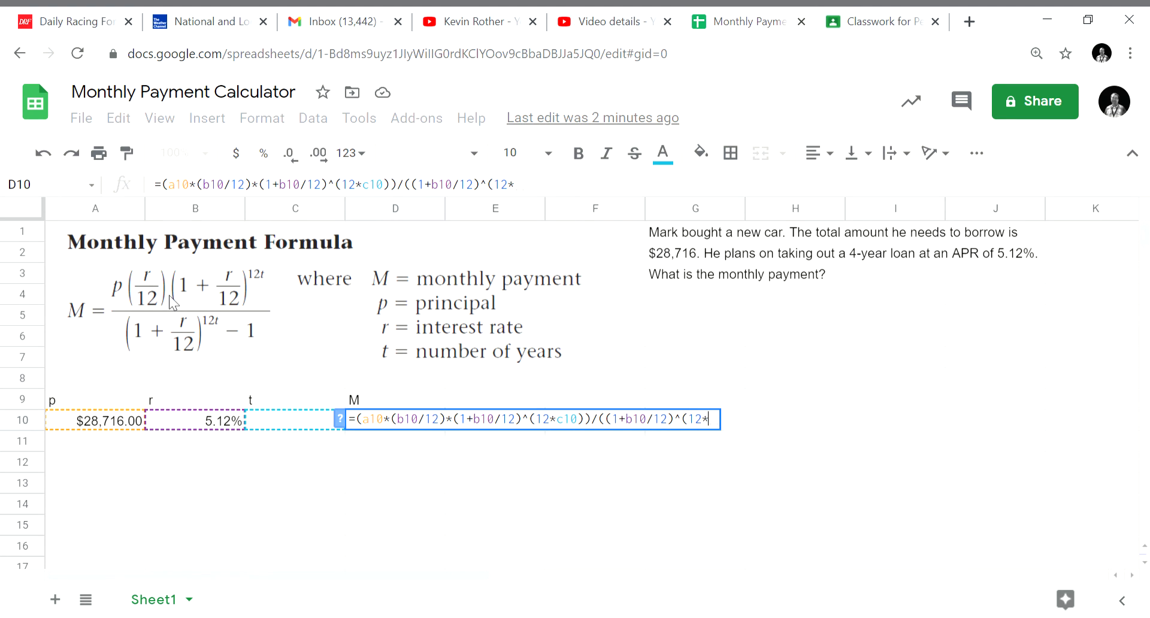
type("c")
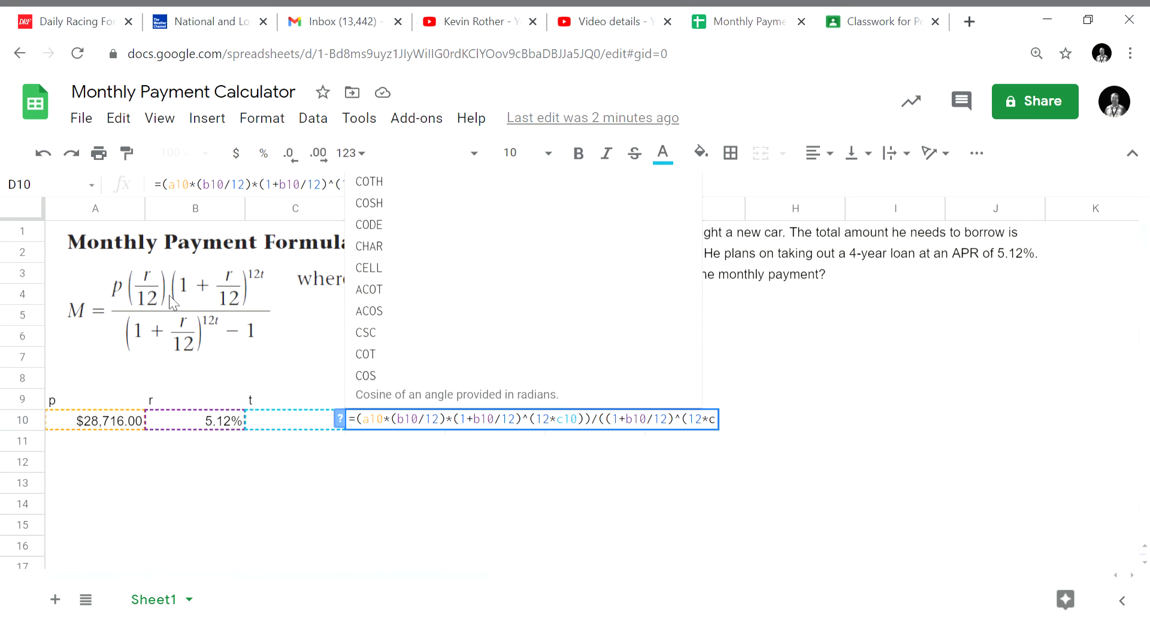
type("10")
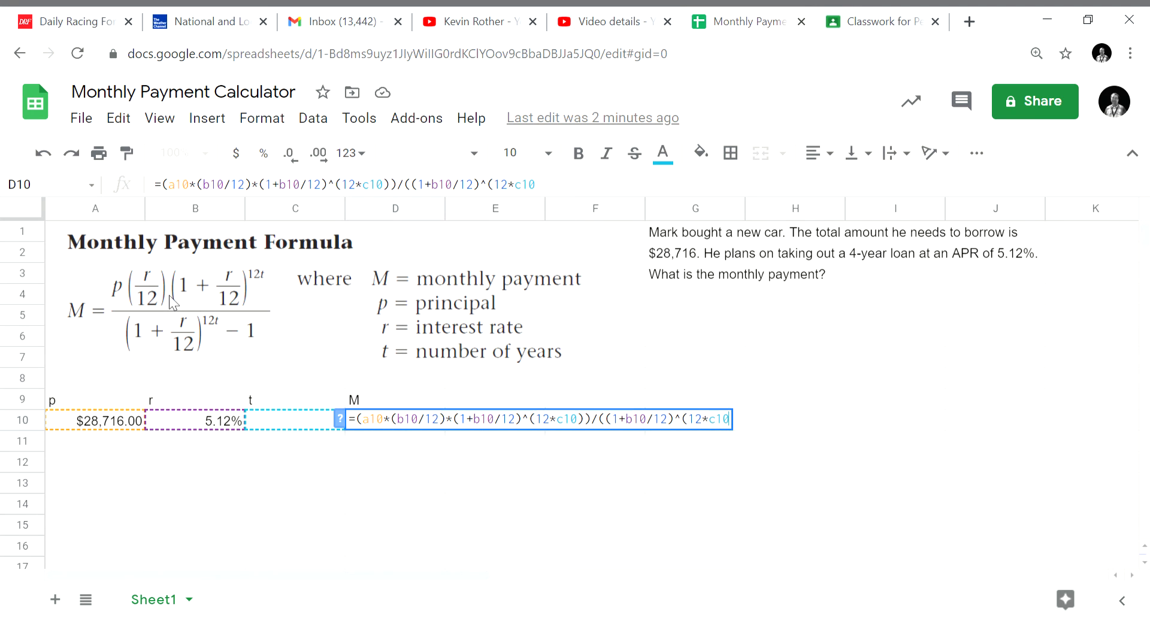
type(")-1)")
key("Return")
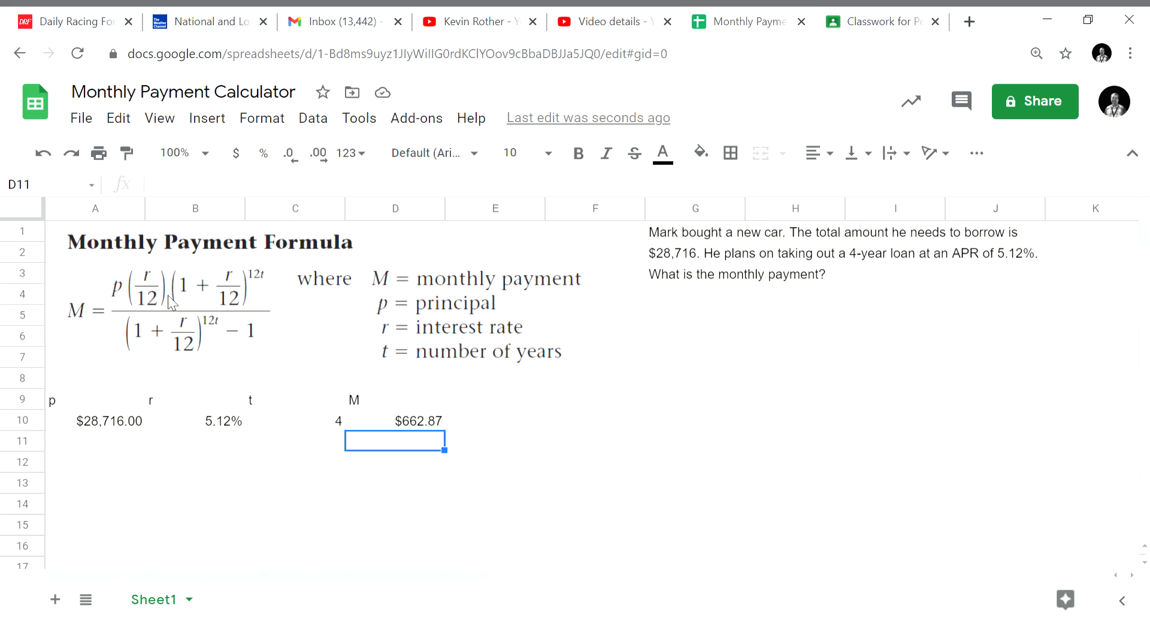
Fill row 11 with a second loan scenario: principal 28,716 in A11, rate 5.12% in B11 and term 6 in C11.
left_click(81, 443)
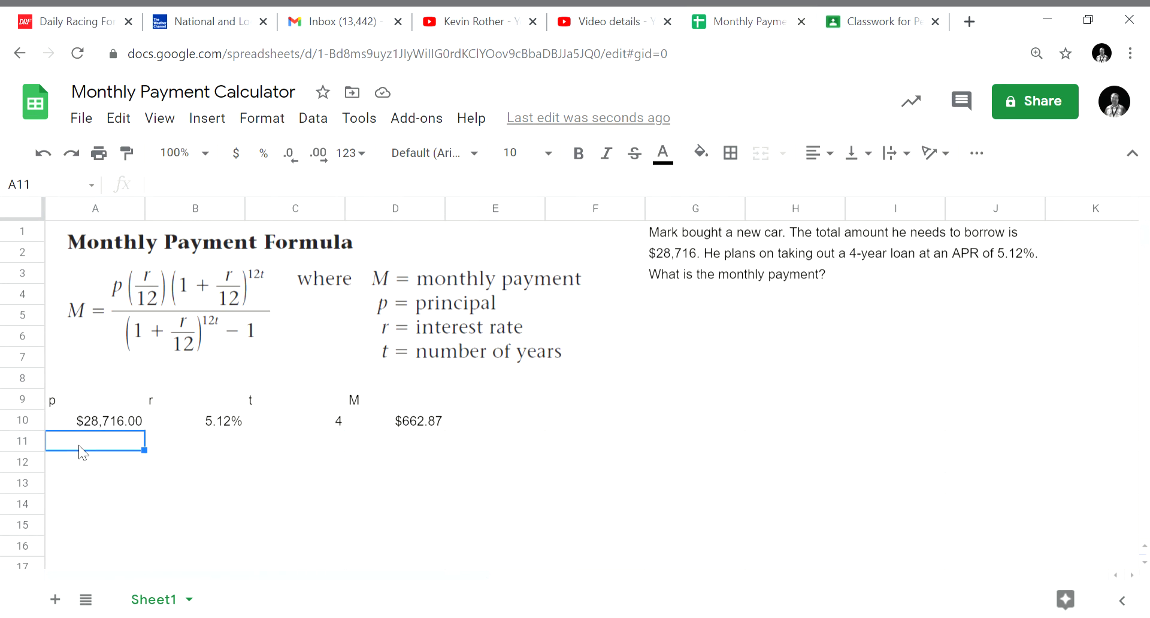
type("28")
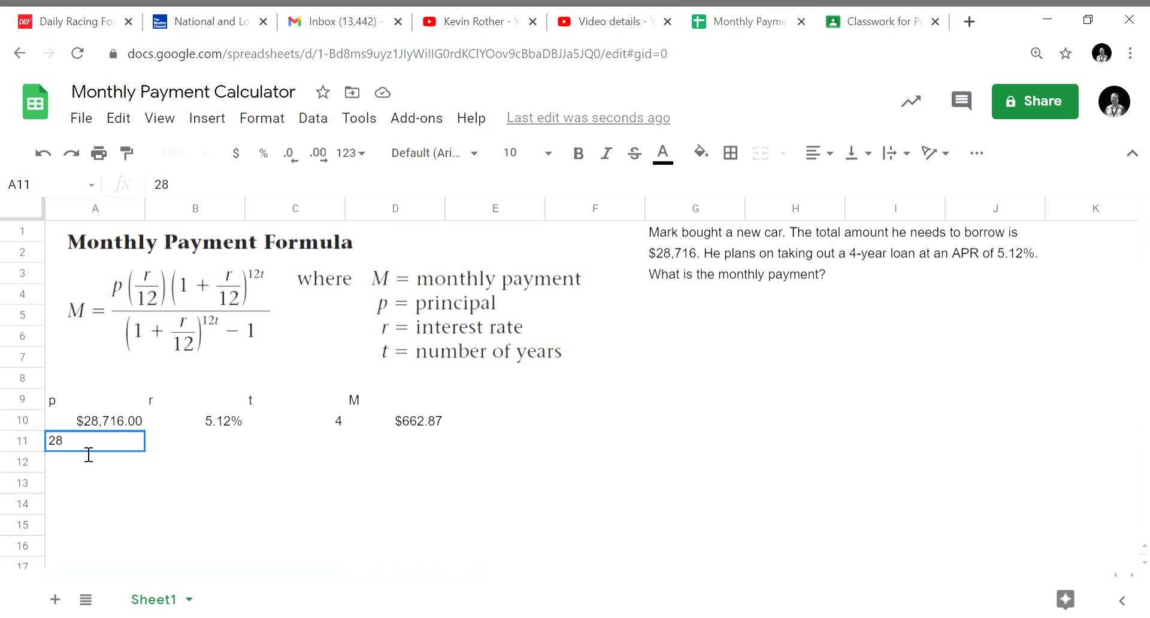
type(",716")
left_click(202, 448)
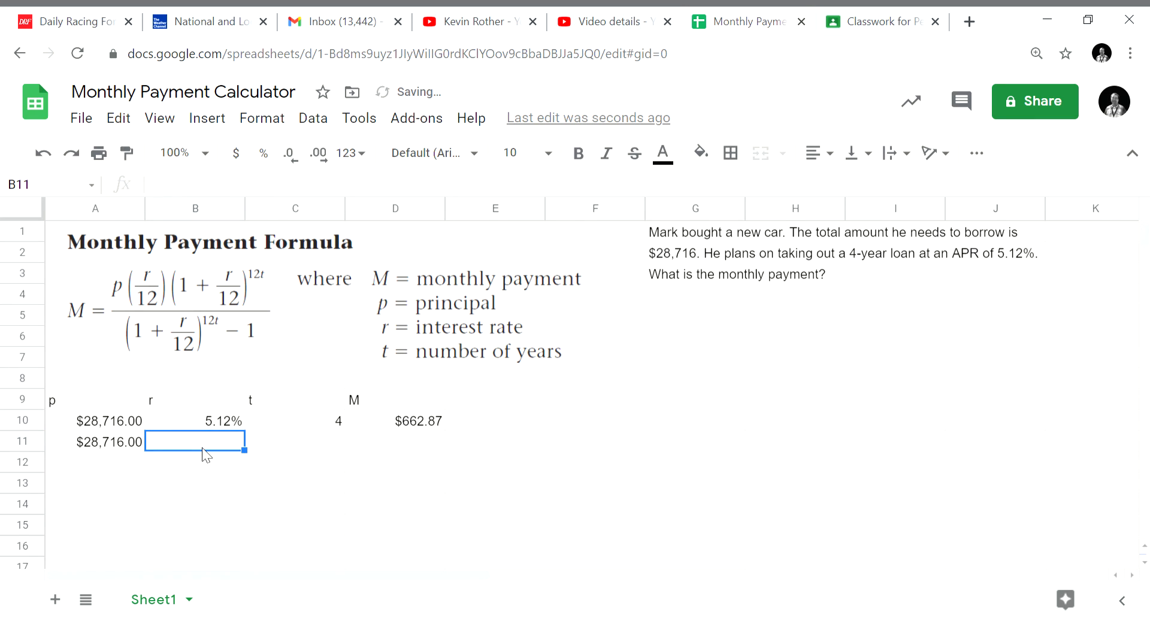
type("5.12")
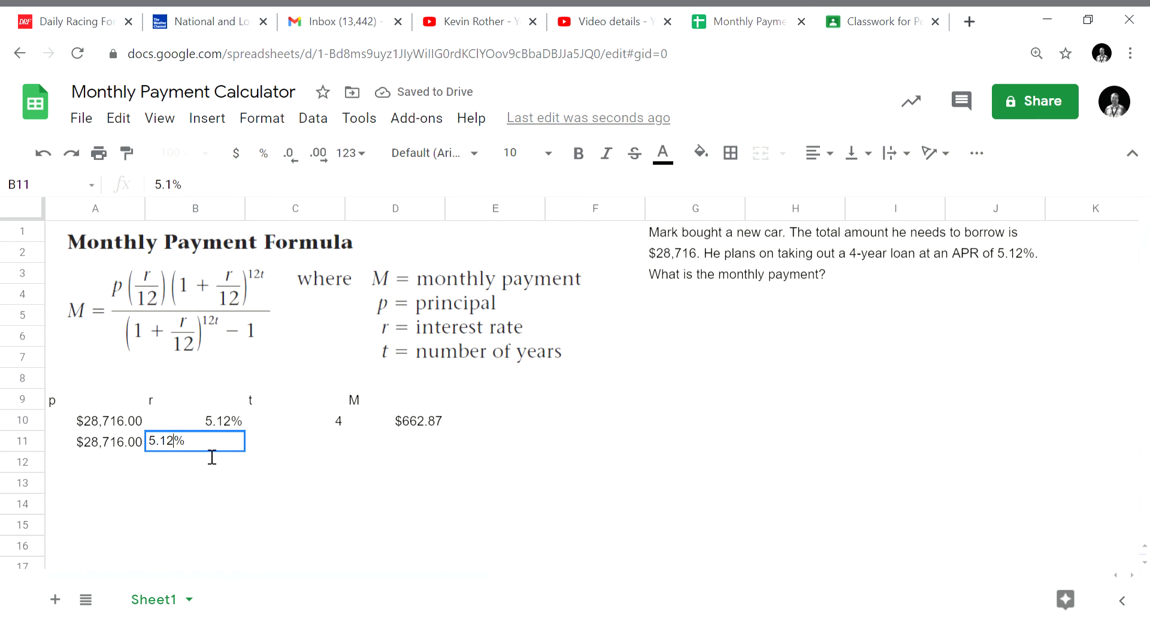
left_click(333, 441)
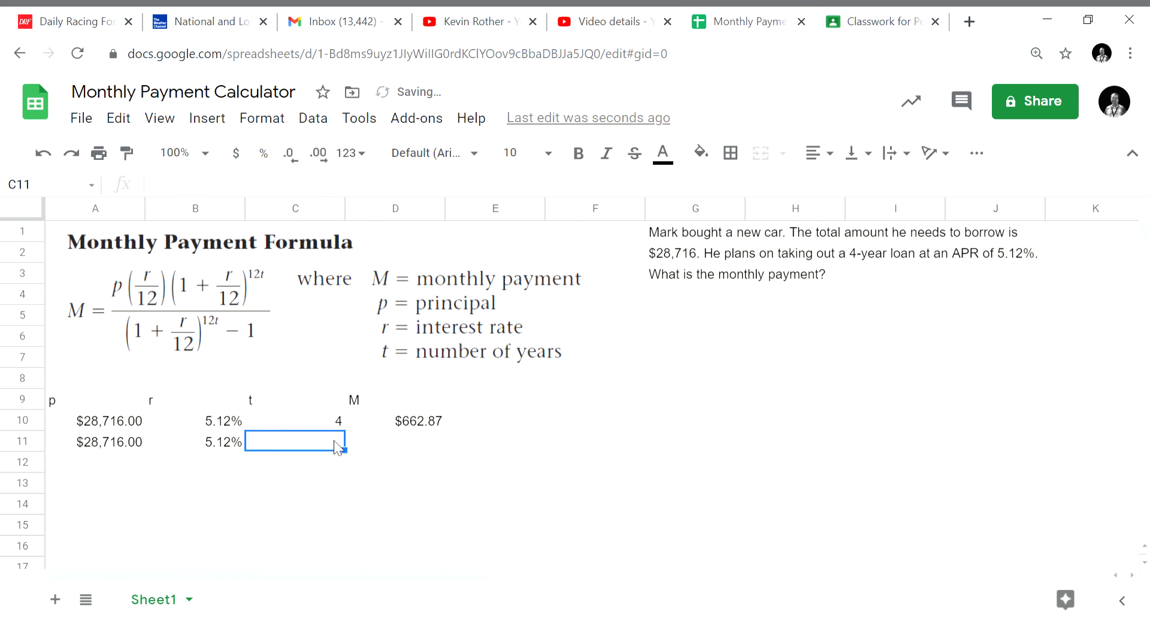
type("6")
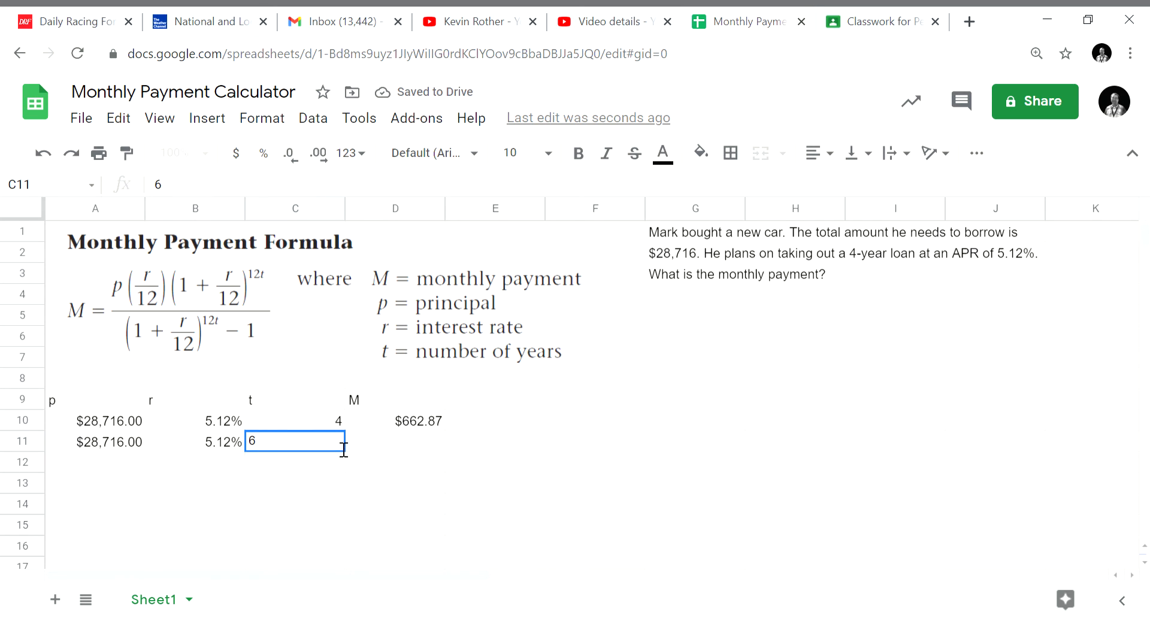
Copy the monthly payment formula from D10 down to D11 for the 6-year loan.
left_click(393, 442)
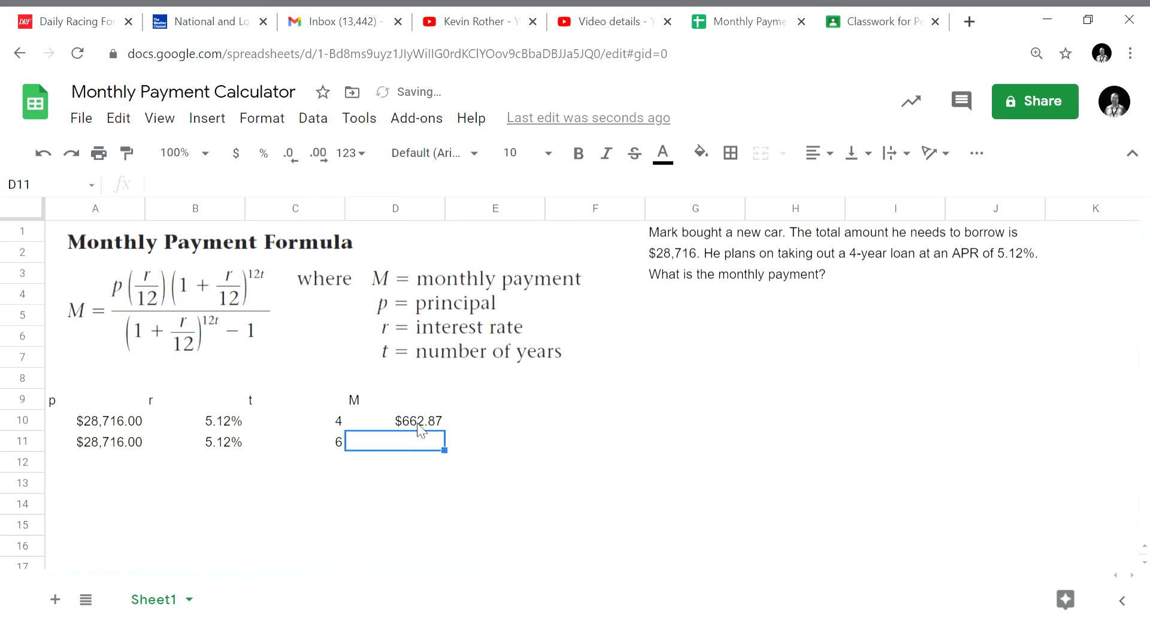
left_click(418, 424)
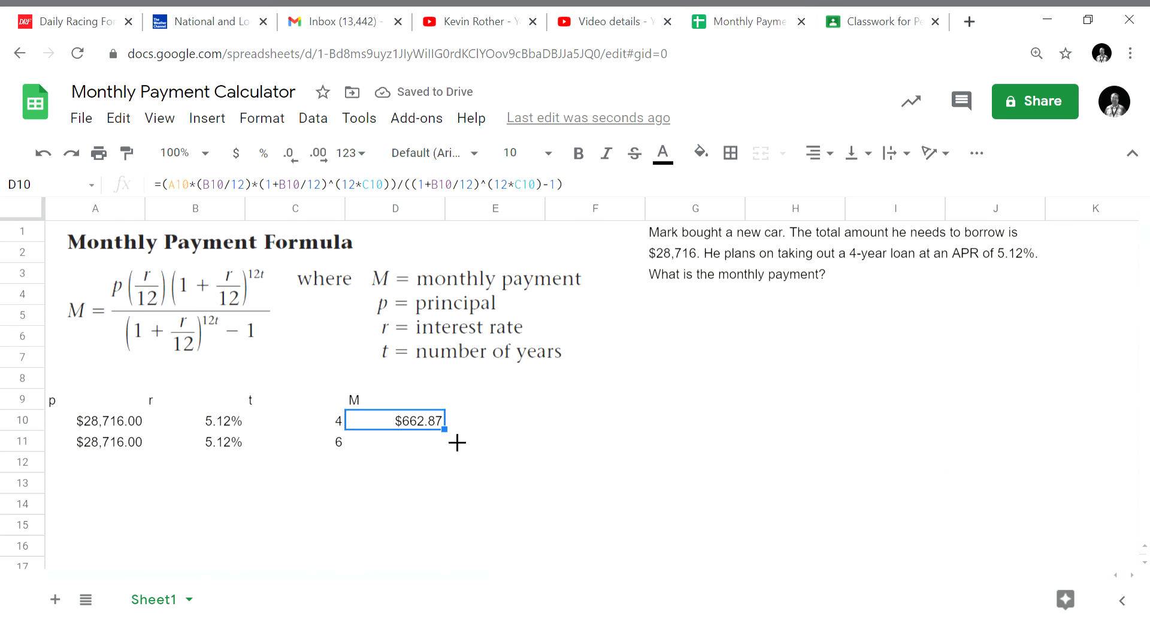
left_click_drag(457, 442, 458, 464)
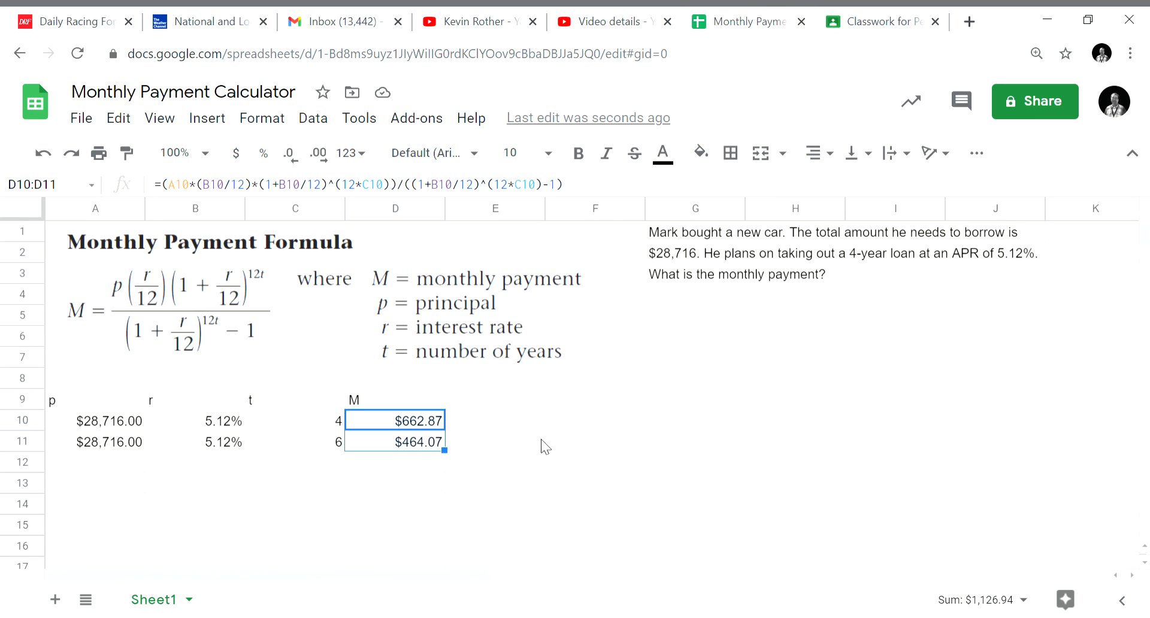
Calculate the total paid over the 4-year loan in F10 with =662.87*48.
left_click(575, 430)
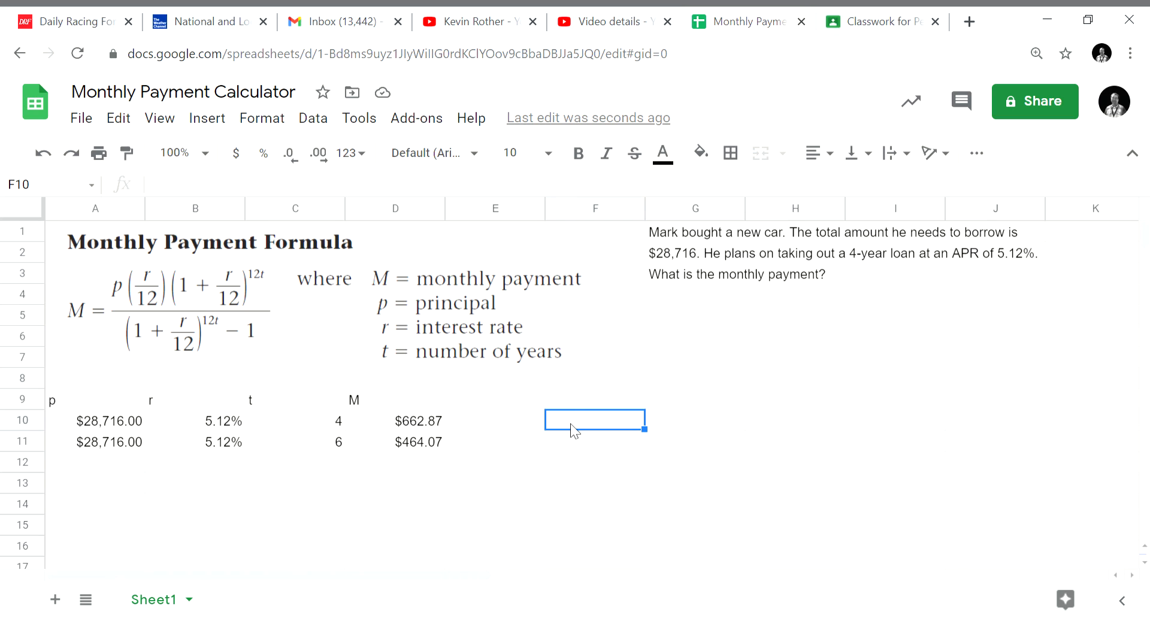
type("=")
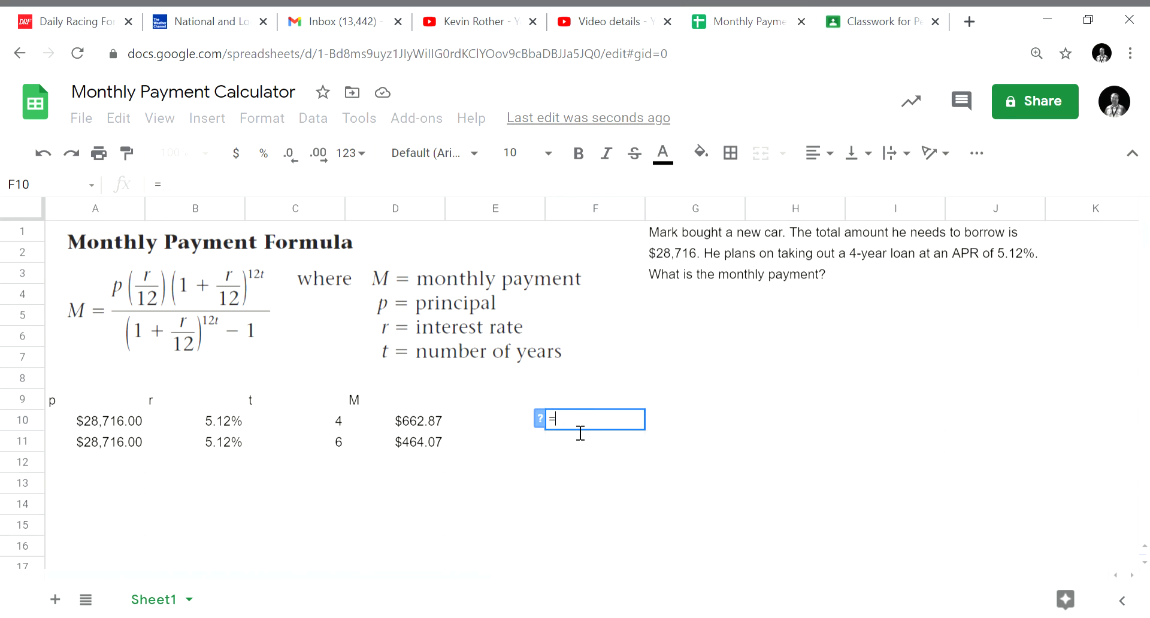
type("66")
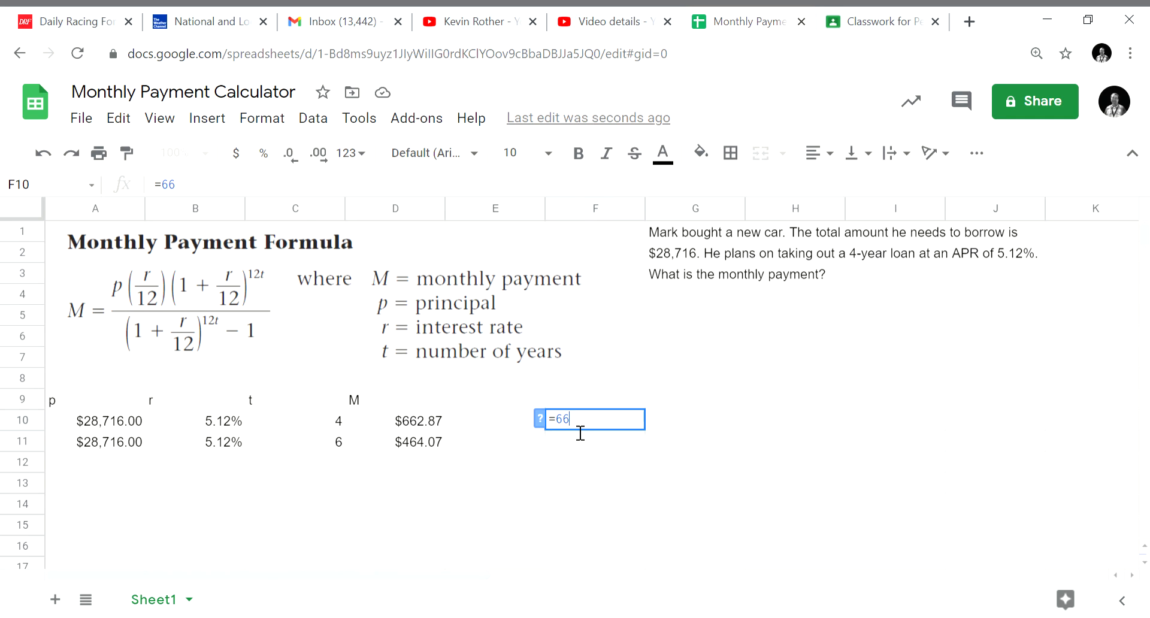
type("2.87*")
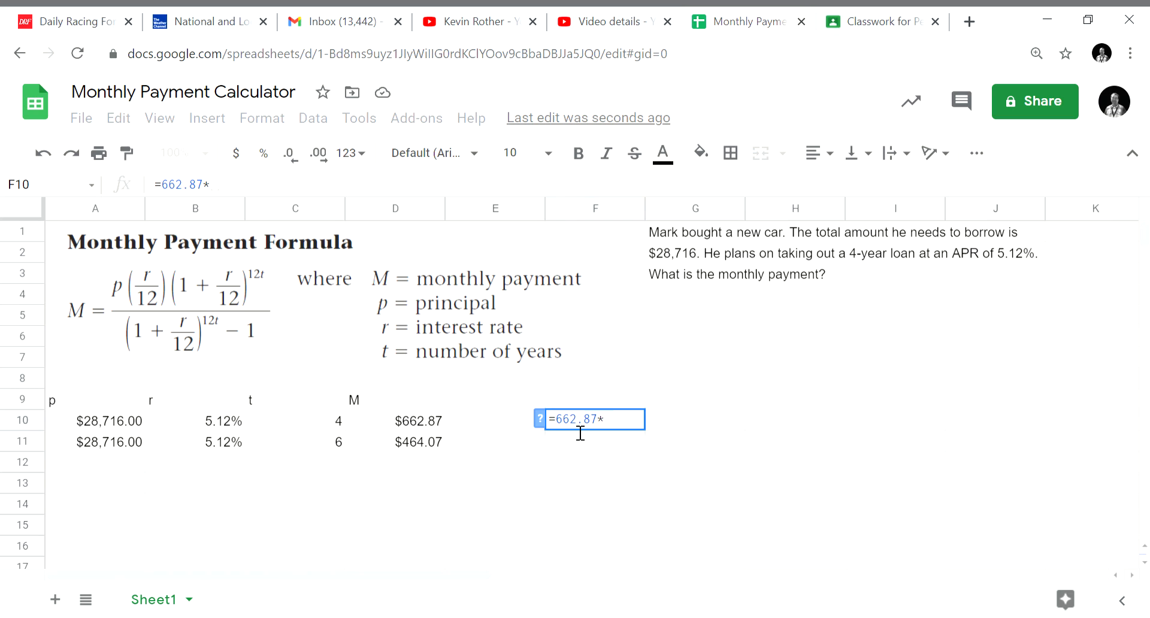
type("48")
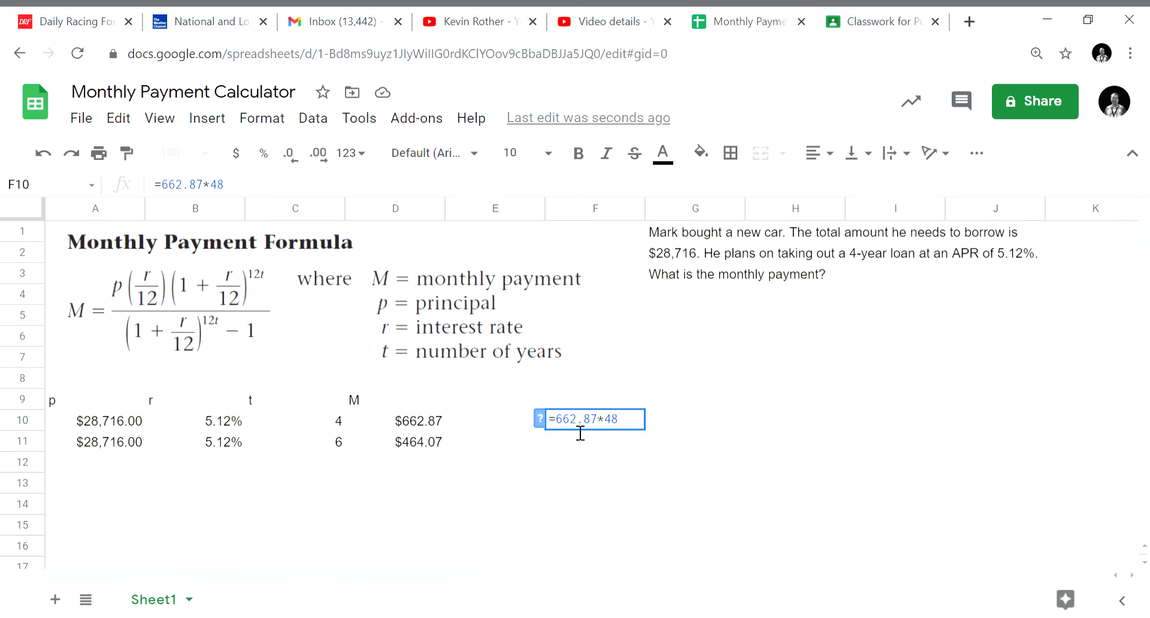
key("Return")
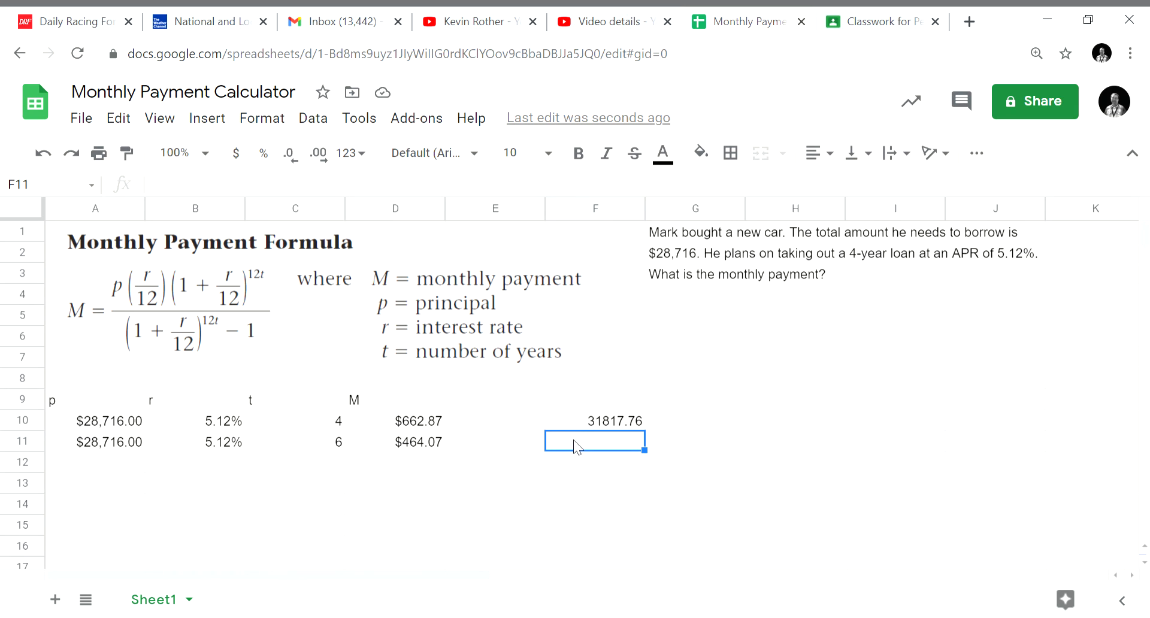
Calculate the total paid over the 6-year loan in F11 with =464.07*72.
type("=")
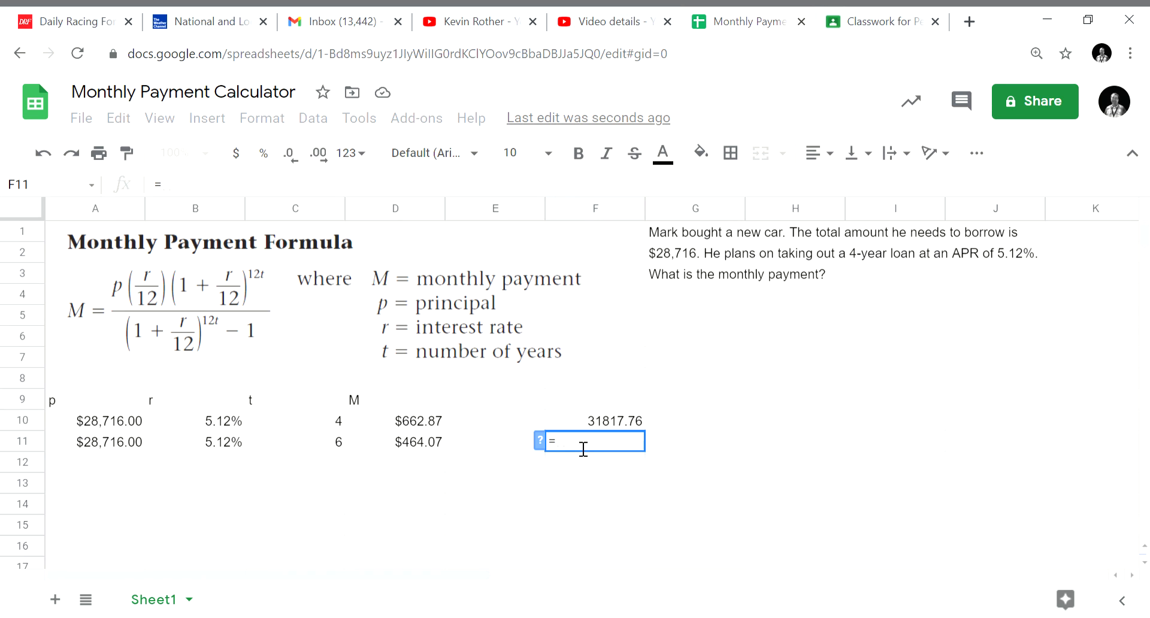
type("464")
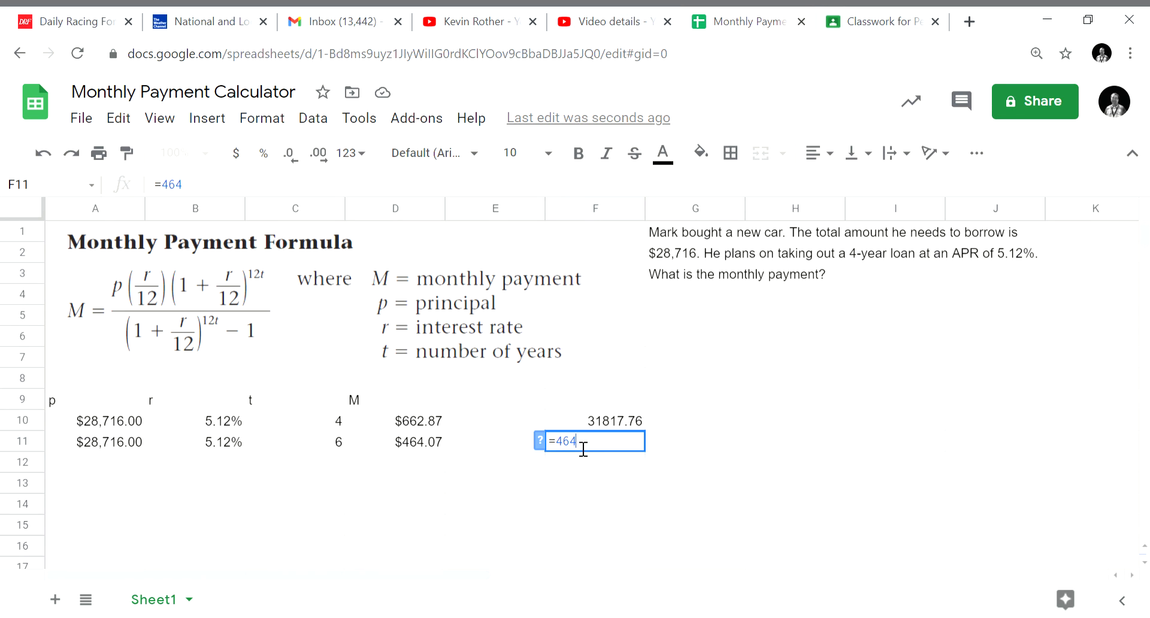
type(".07*")
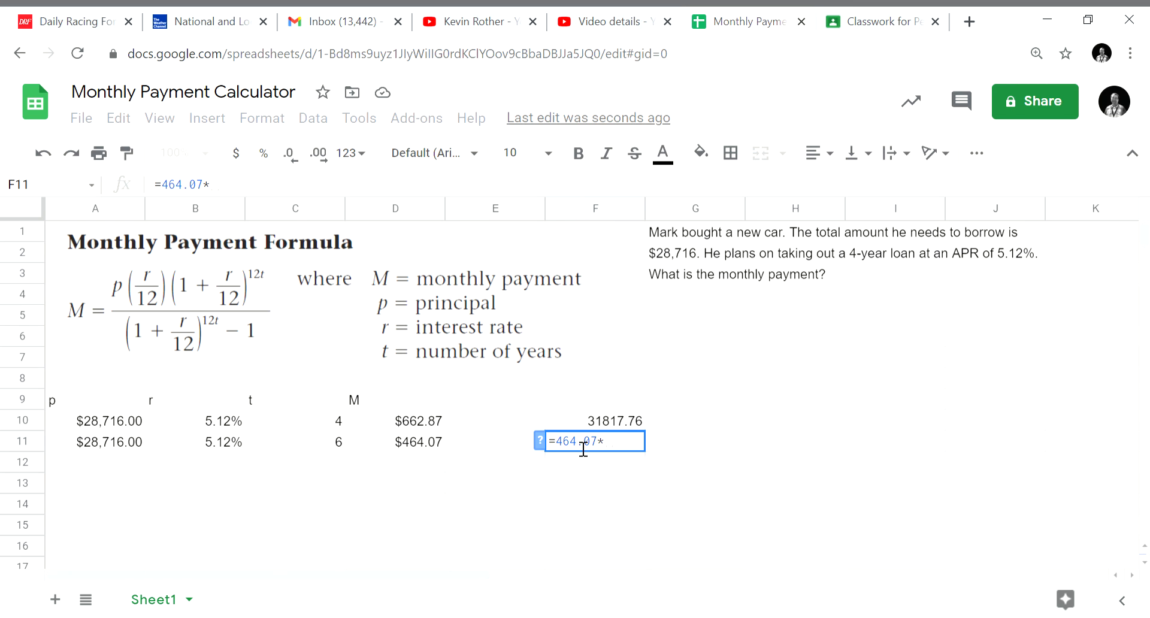
type("72")
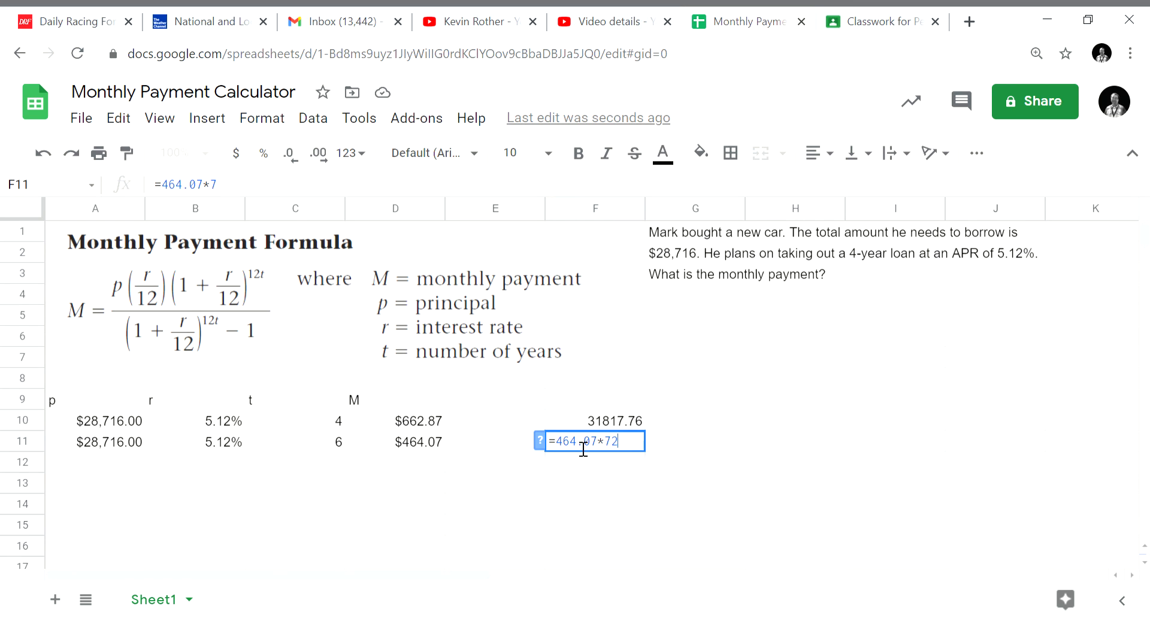
key("Return")
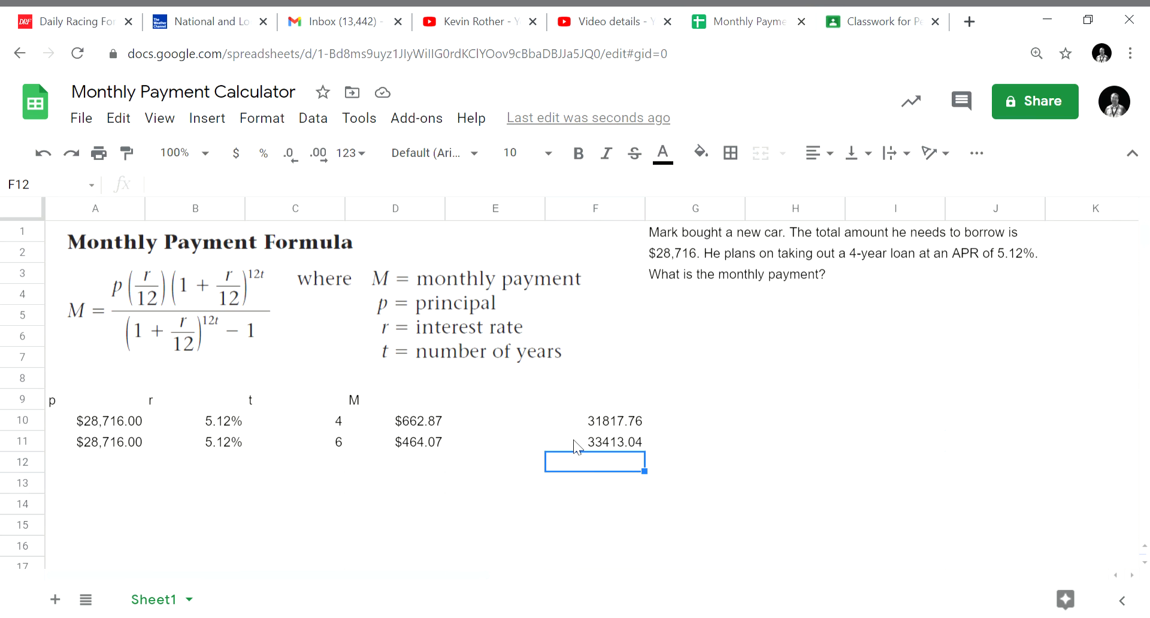
Calculate the interest paid on the 4-year loan in H10 with =31817-A10.
left_click(760, 427)
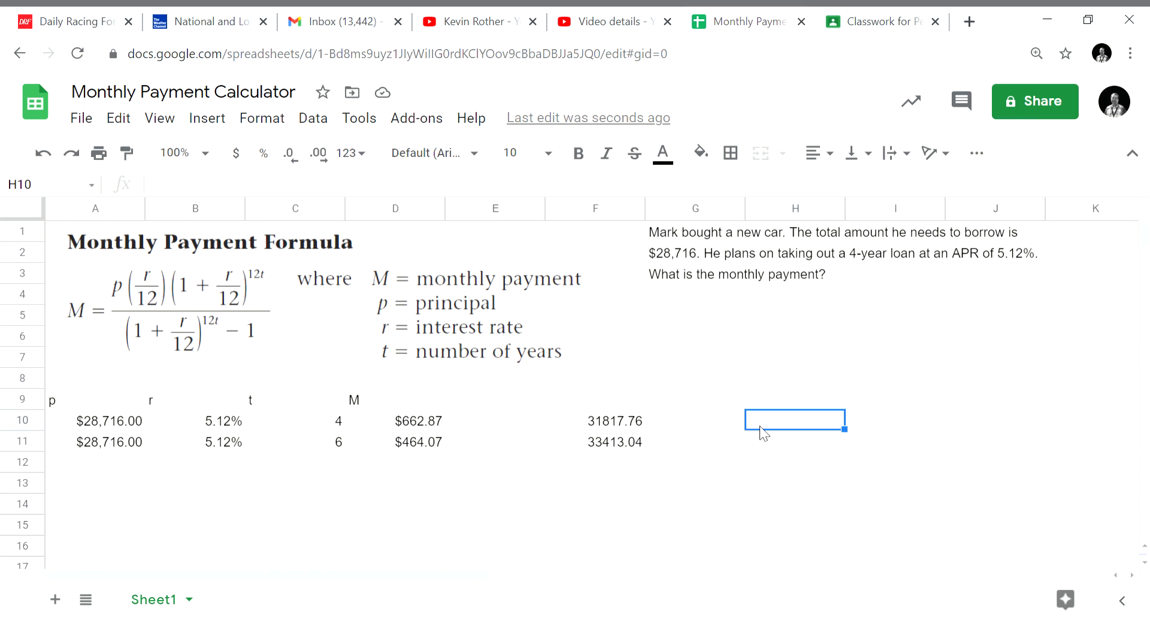
type("=")
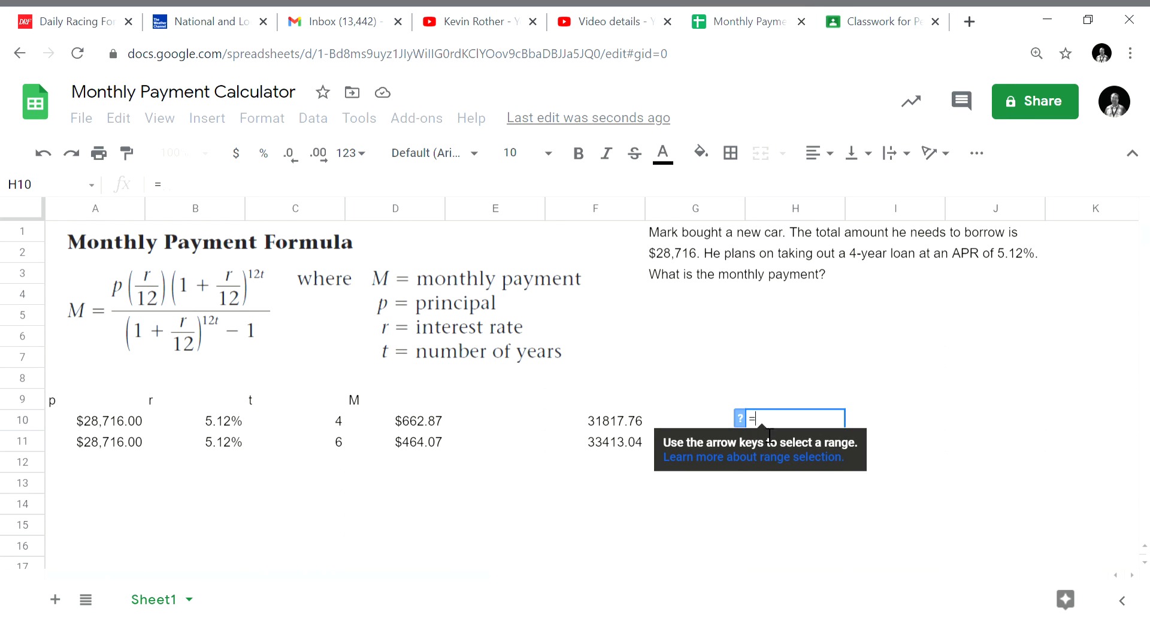
type("31")
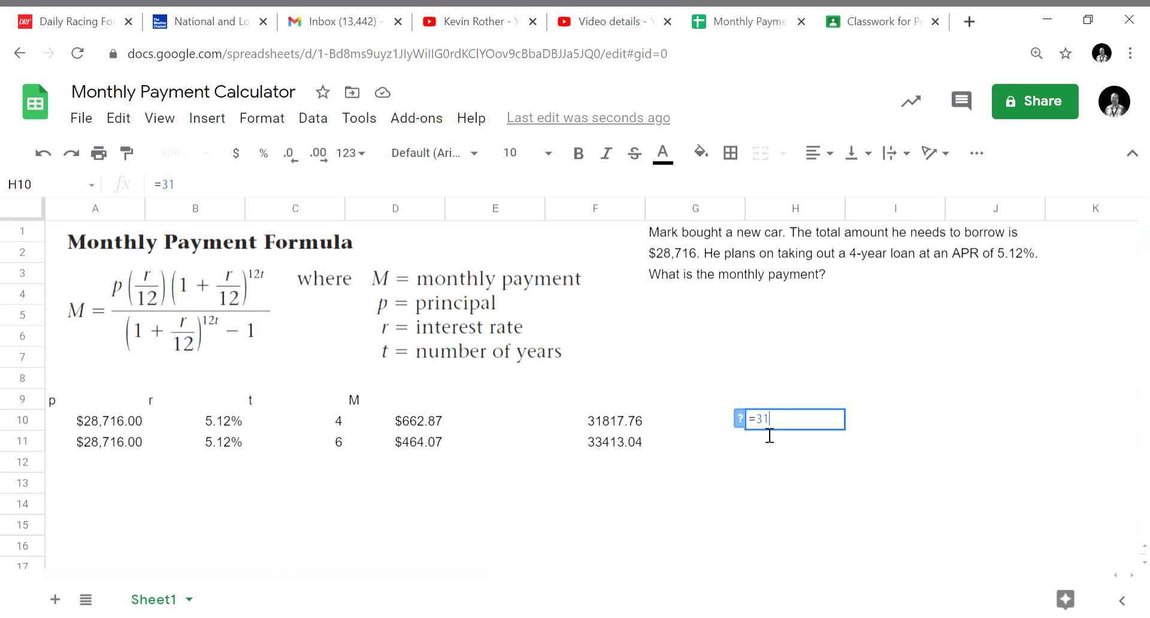
type("817-")
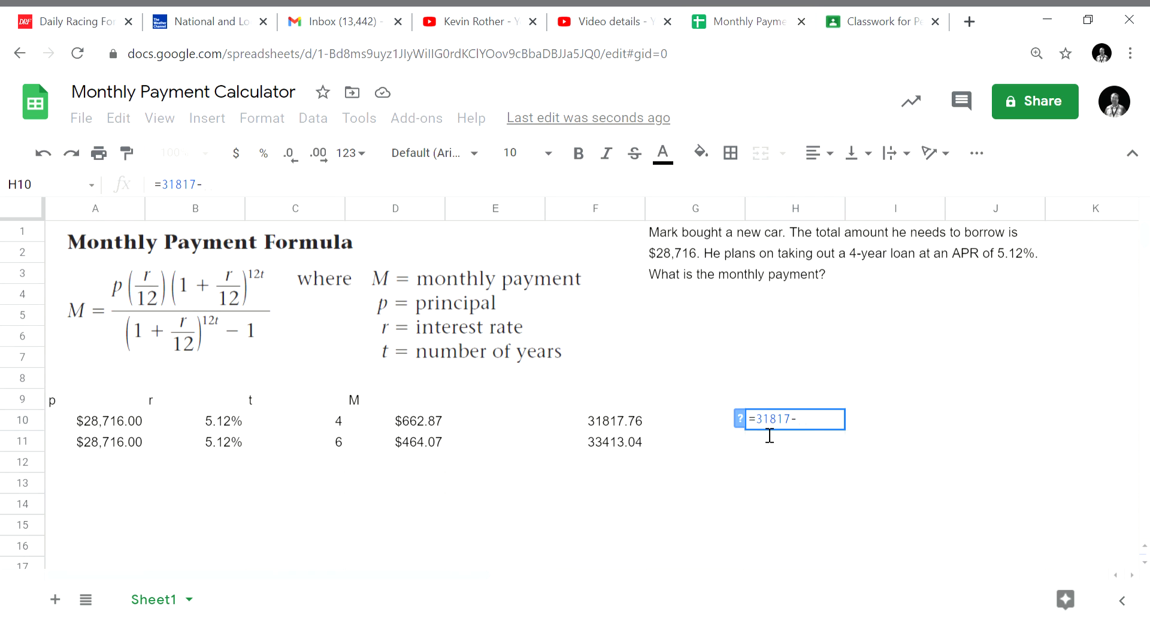
type("A10")
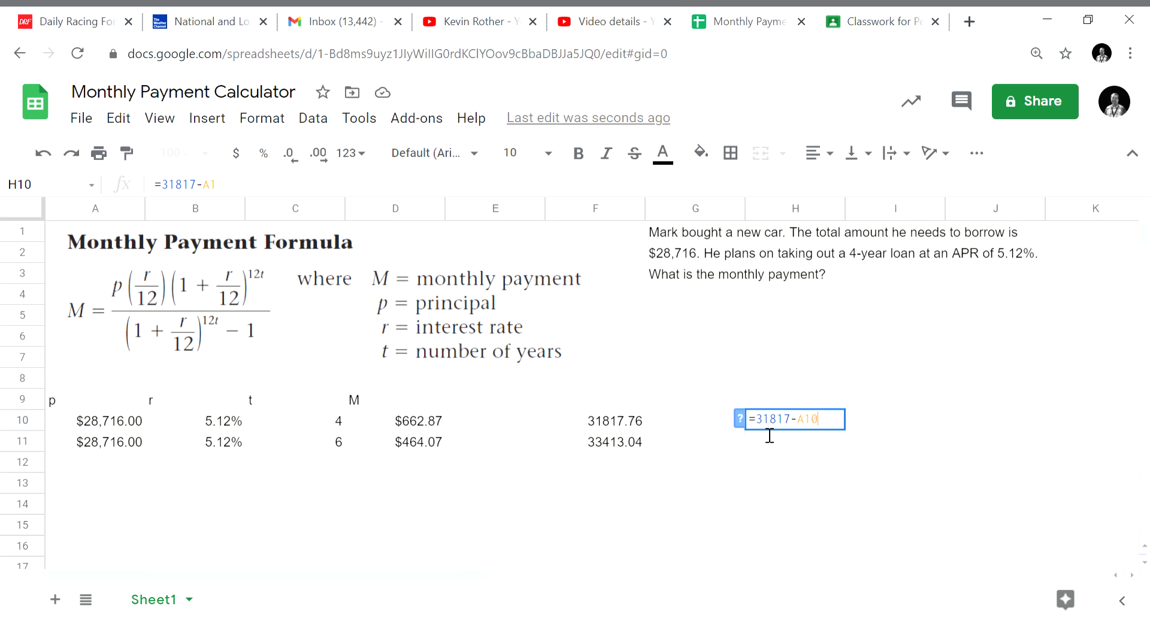
key("Return")
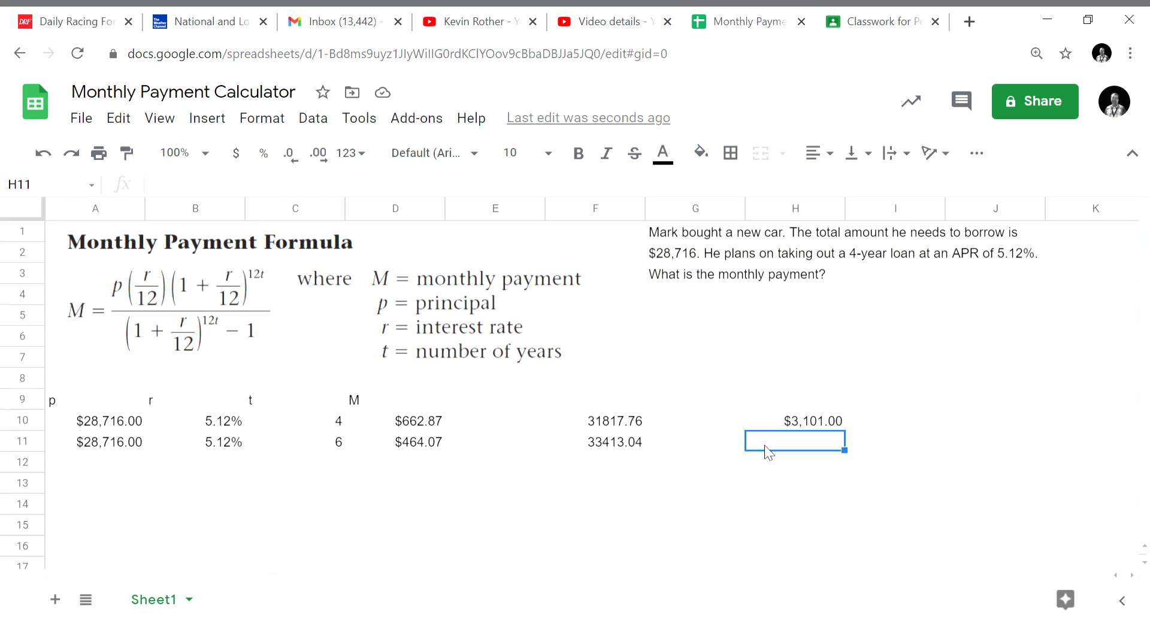
Calculate the interest paid on the 6-year loan in H11 with =33413.04-A11.
type("=33")
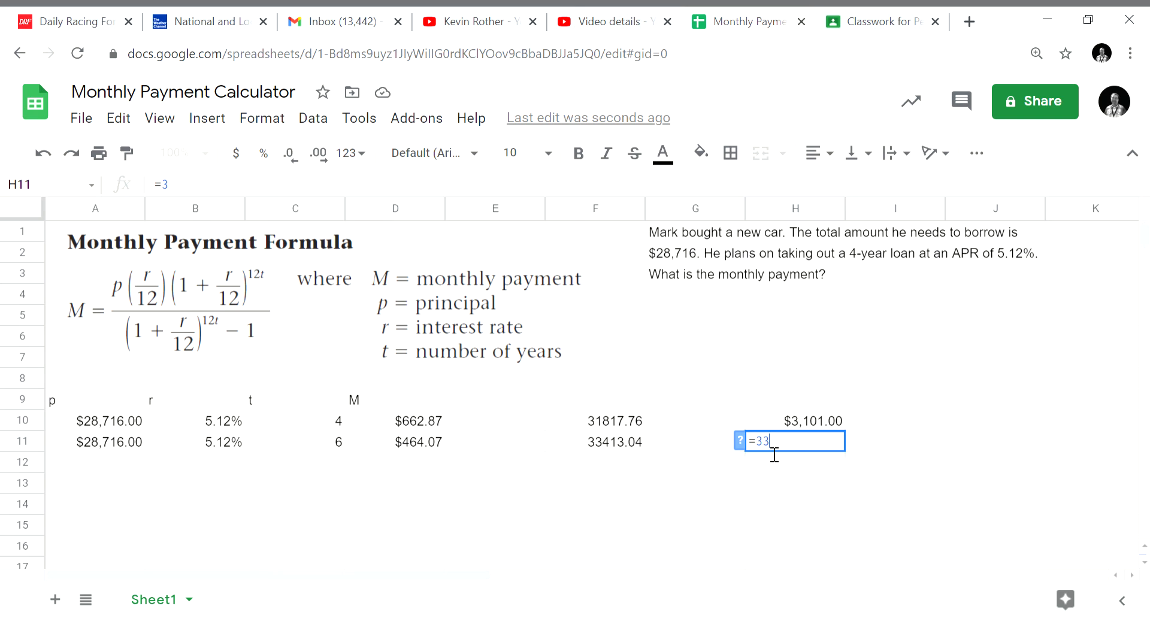
type("413.04-")
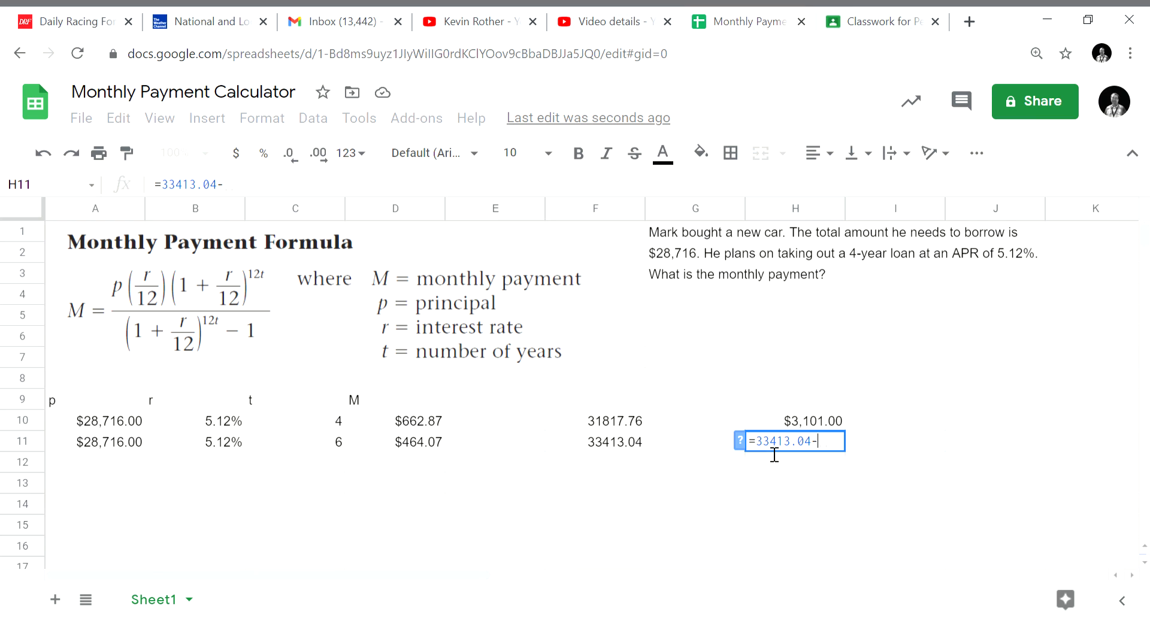
type("A11")
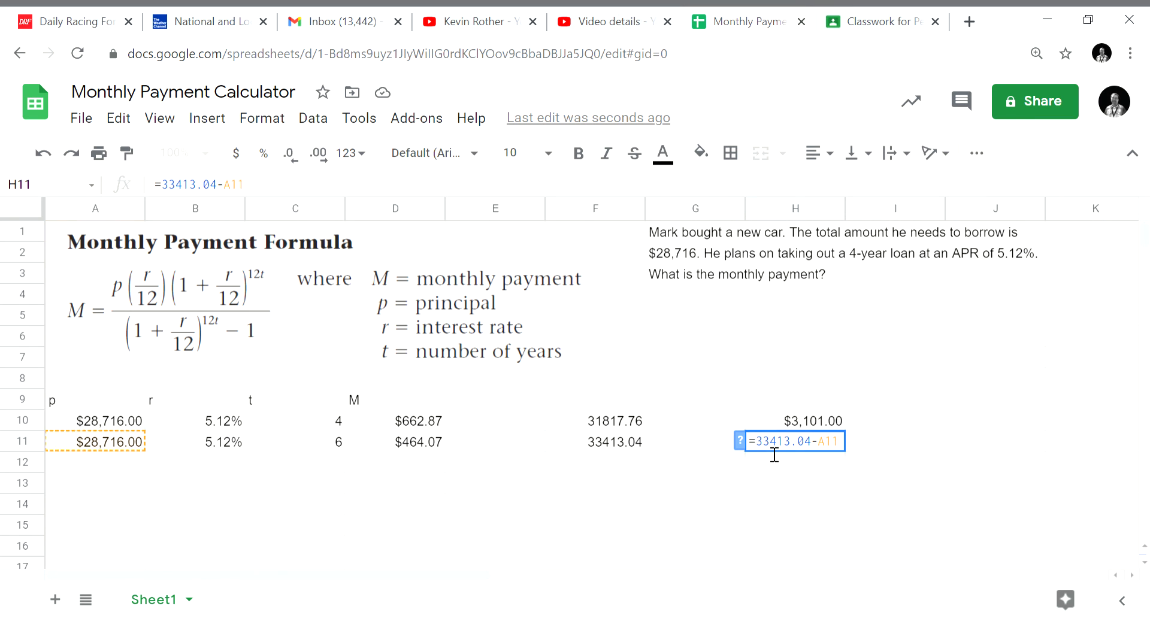
key("Return")
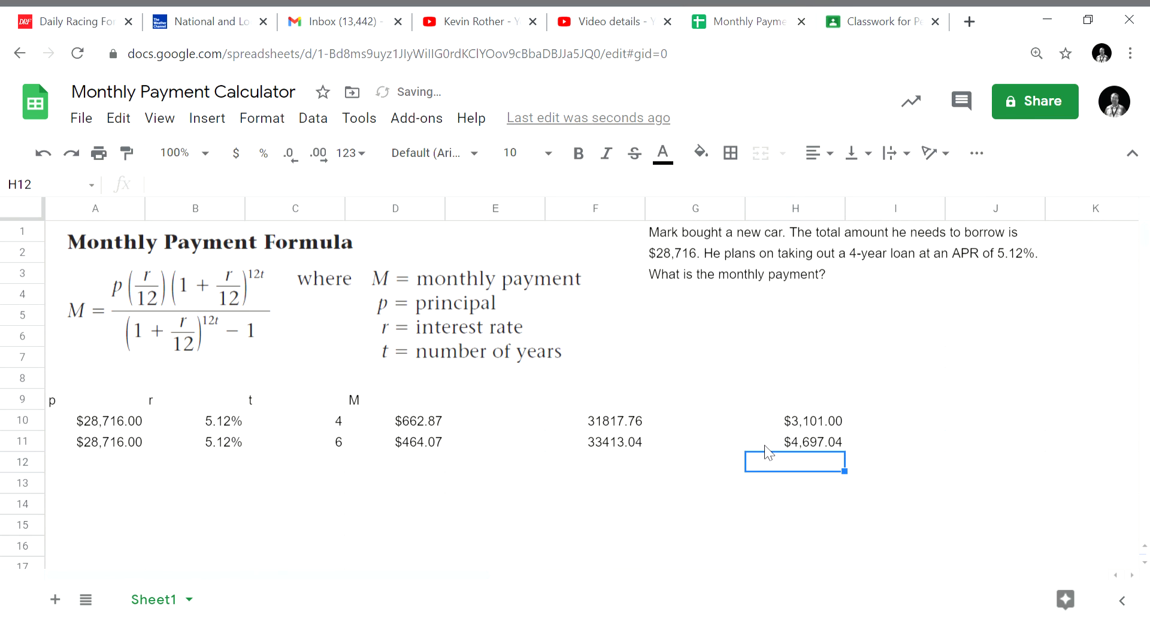